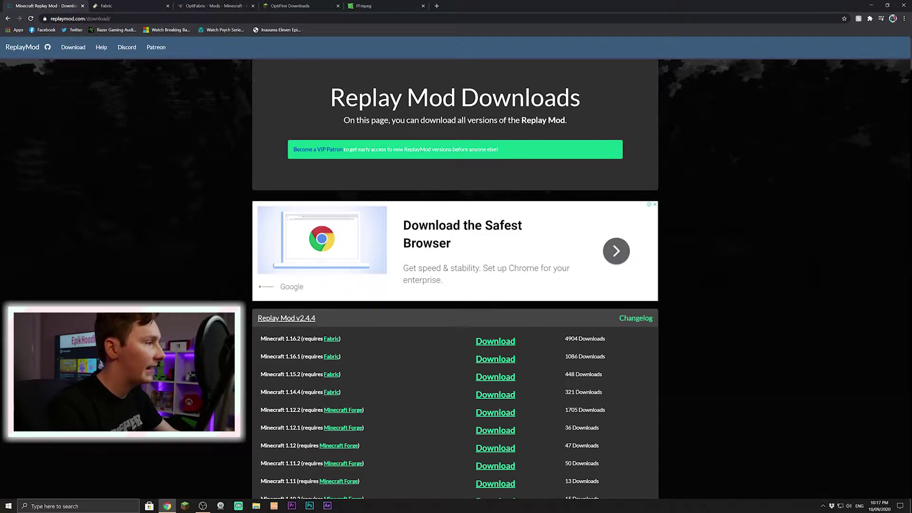
Download Replay Mod v2.4.4 for Minecraft 1.16.2.
left_click_drag(259, 341, 299, 347)
left_click(365, 337)
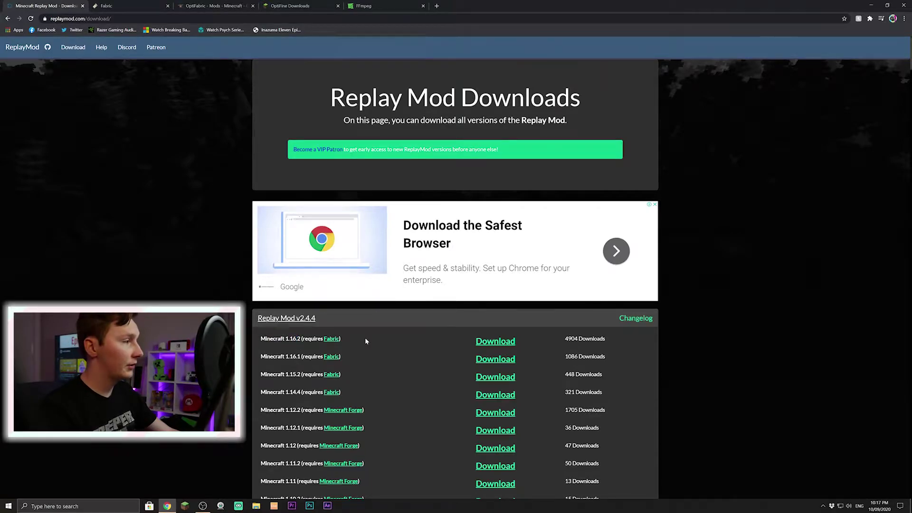
left_click(502, 345)
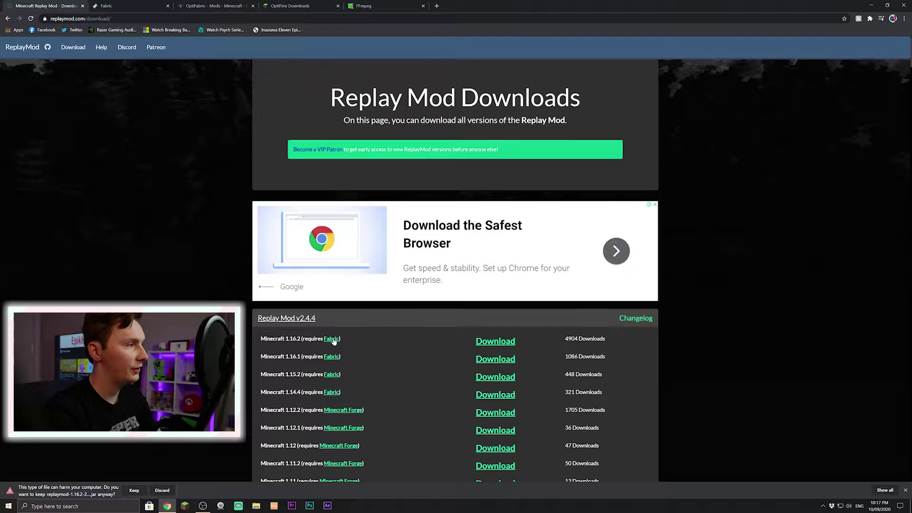
Download the Windows .EXE version of the Fabric installer and keep the flagged Replay Mod file.
left_click(129, 6)
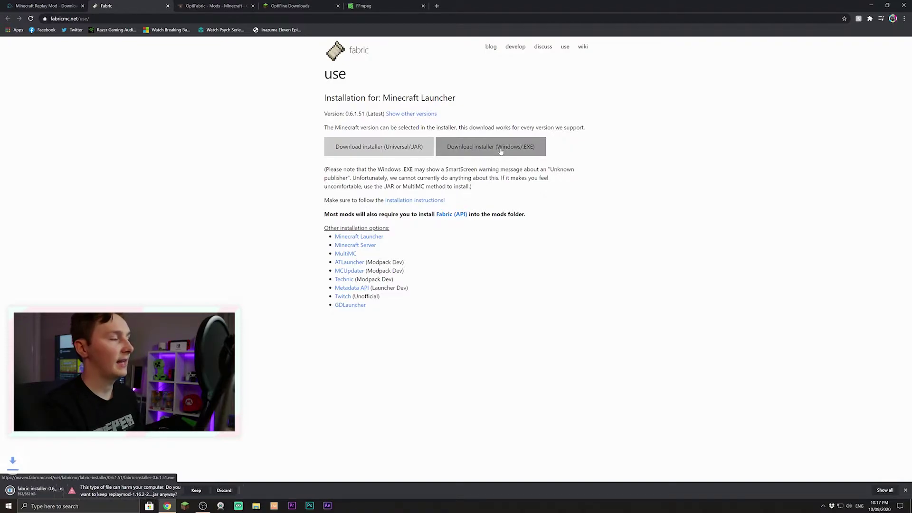
left_click(215, 491)
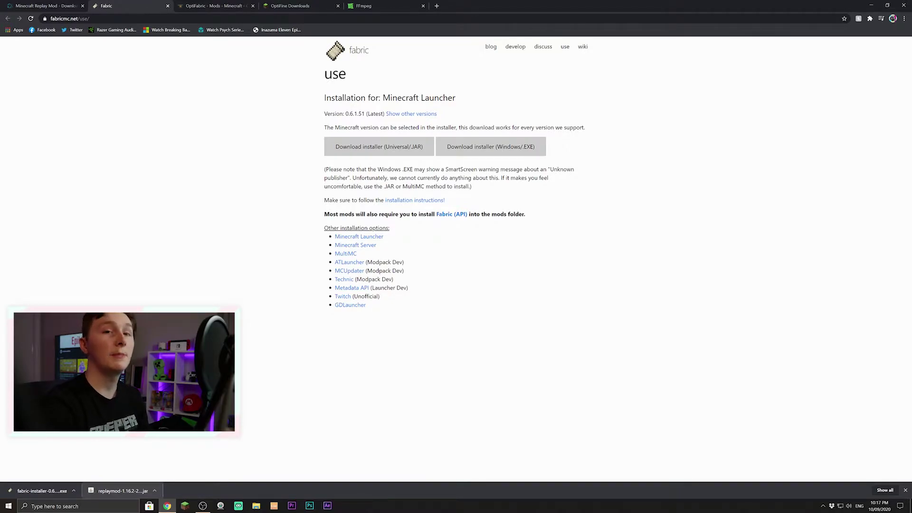
Download OptiFabric-v1.5.0 for game version 1.16.2 from the mod's files and keep the flagged jar.
left_click(203, 7)
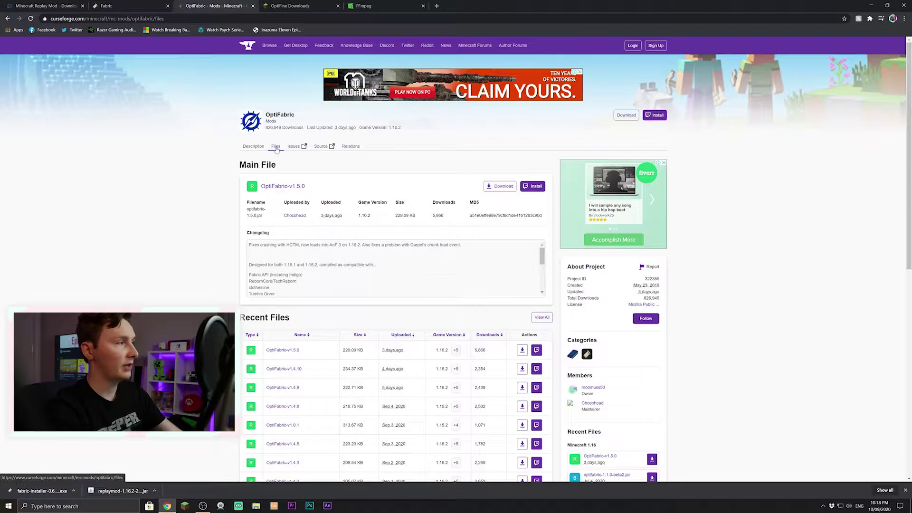
left_click_drag(480, 205, 357, 220)
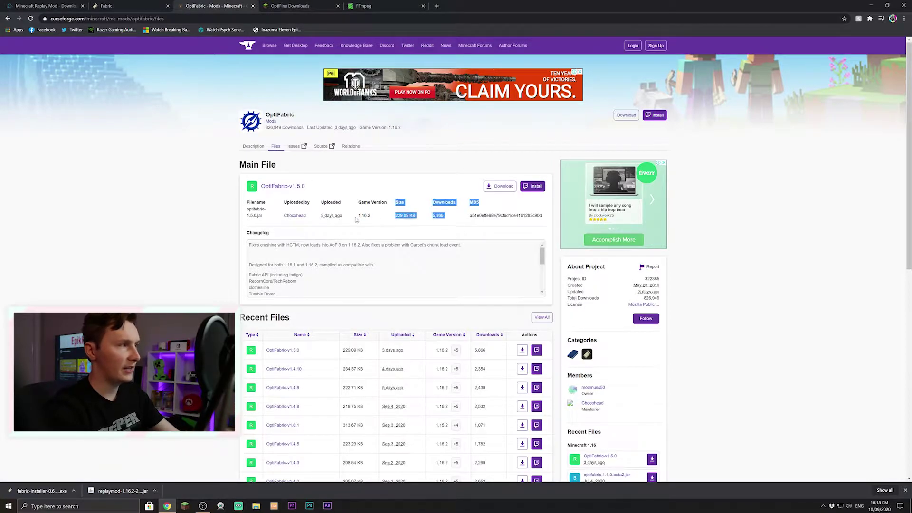
double_click(361, 216)
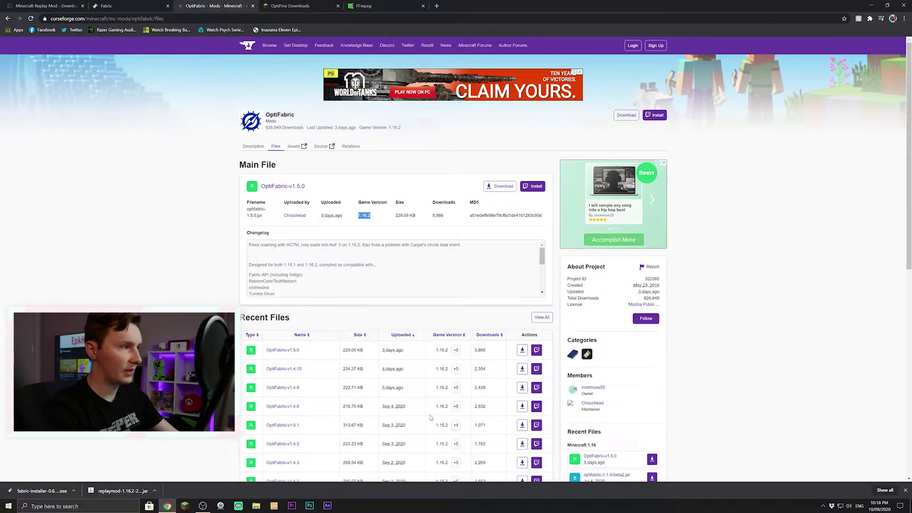
left_click(380, 219)
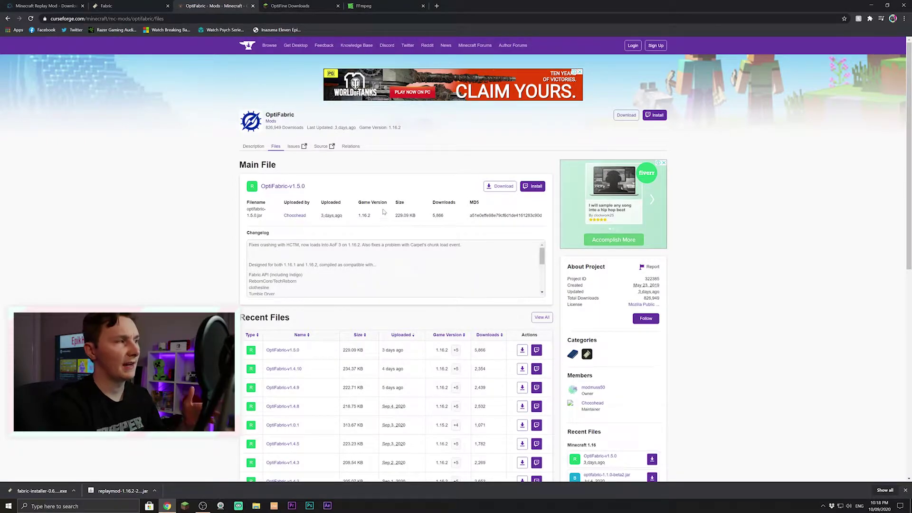
left_click(496, 189)
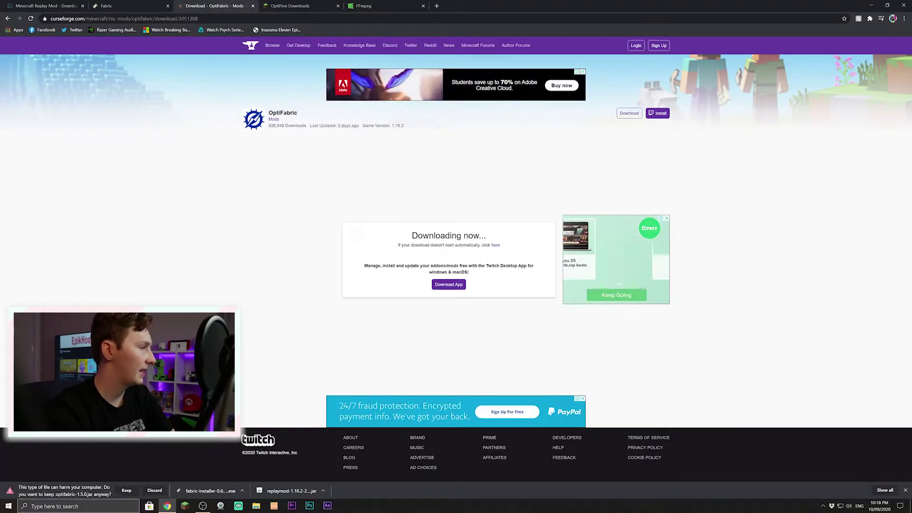
left_click(126, 491)
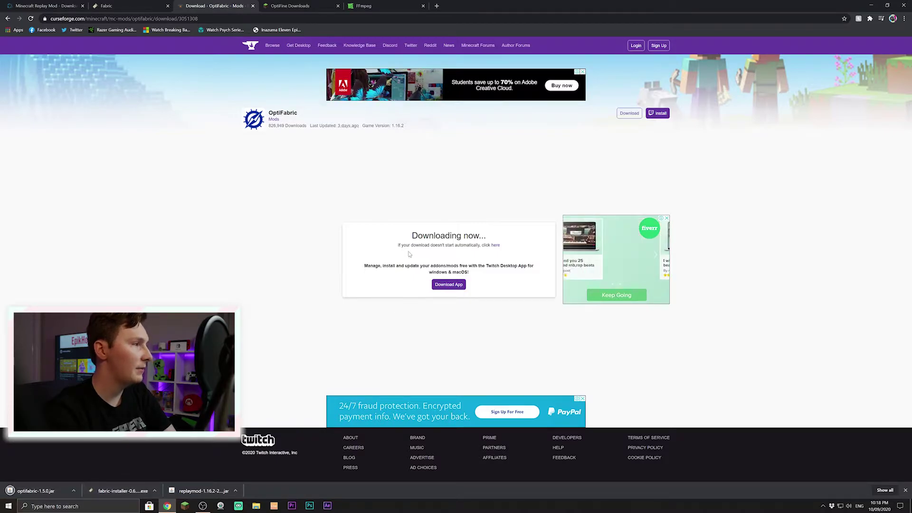
Download OptiFine 1.16.2 HD U G3 from the OptiFine site, skipping the advertisement.
left_click(281, 6)
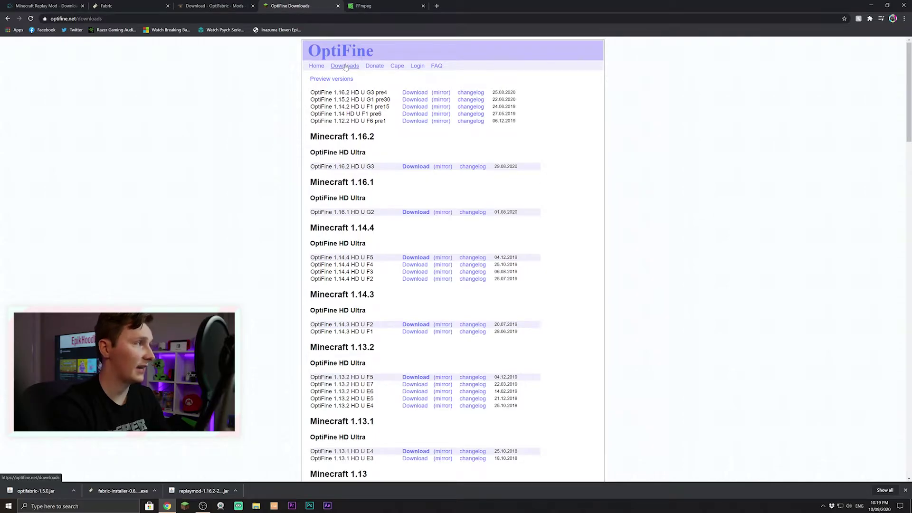
left_click(325, 80)
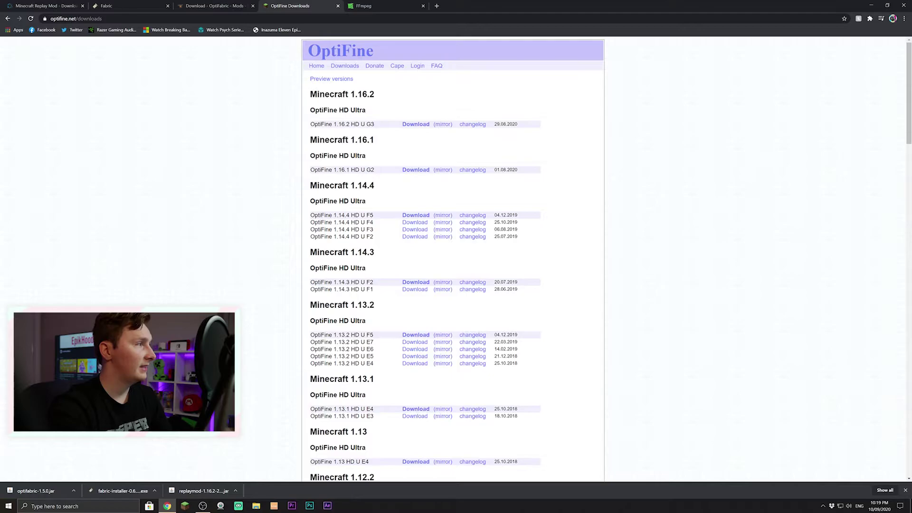
left_click_drag(375, 124, 321, 124)
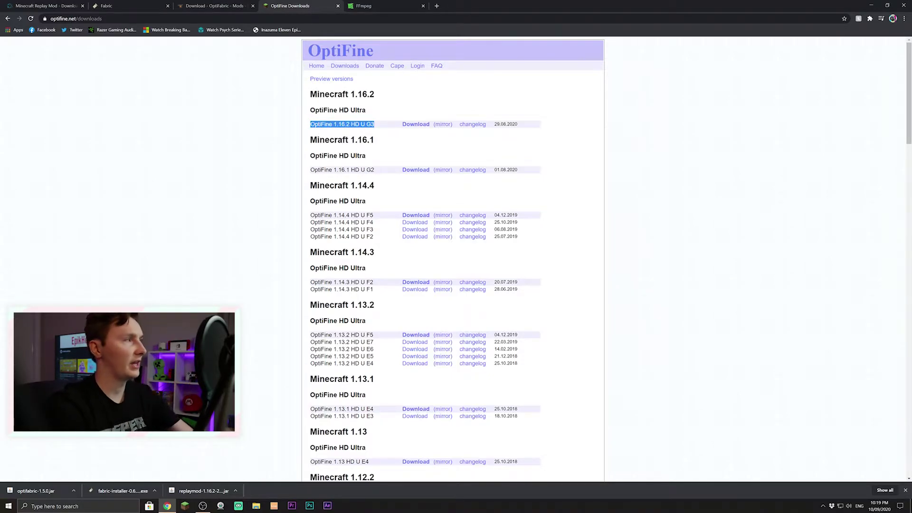
left_click(427, 125)
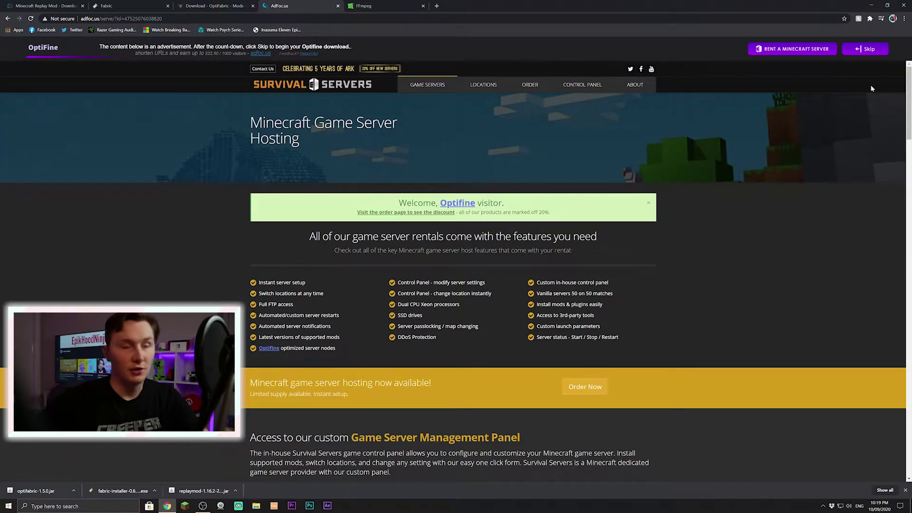
left_click(864, 49)
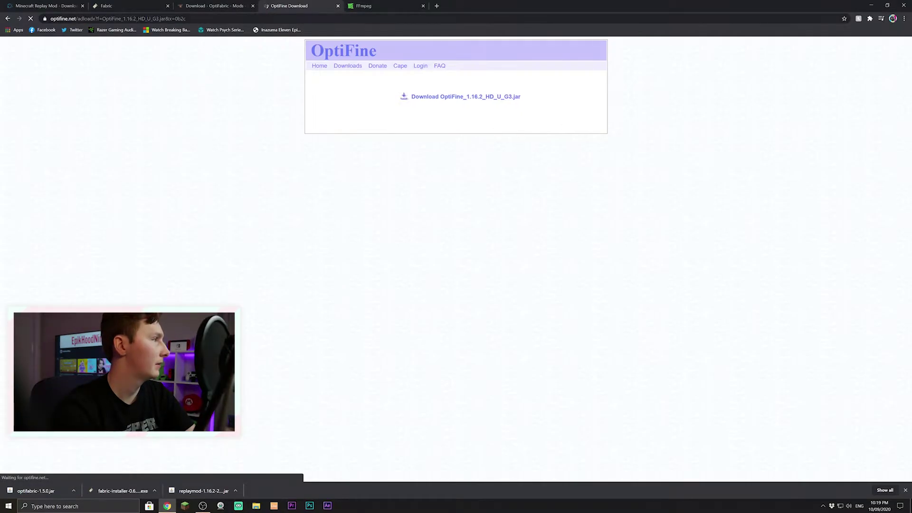
left_click(439, 97)
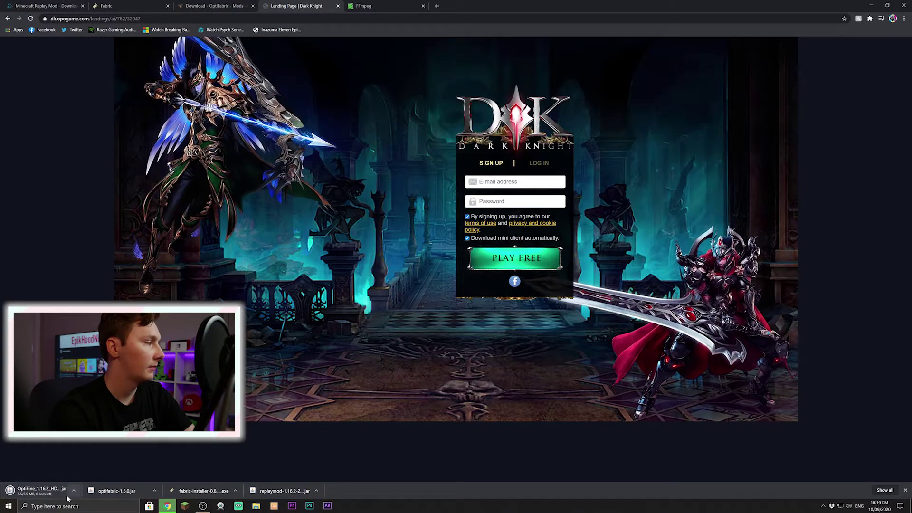
Close the advertisement page and download the FFmpeg 20200831-4a11a6f static build for Windows 64-bit.
left_click(338, 6)
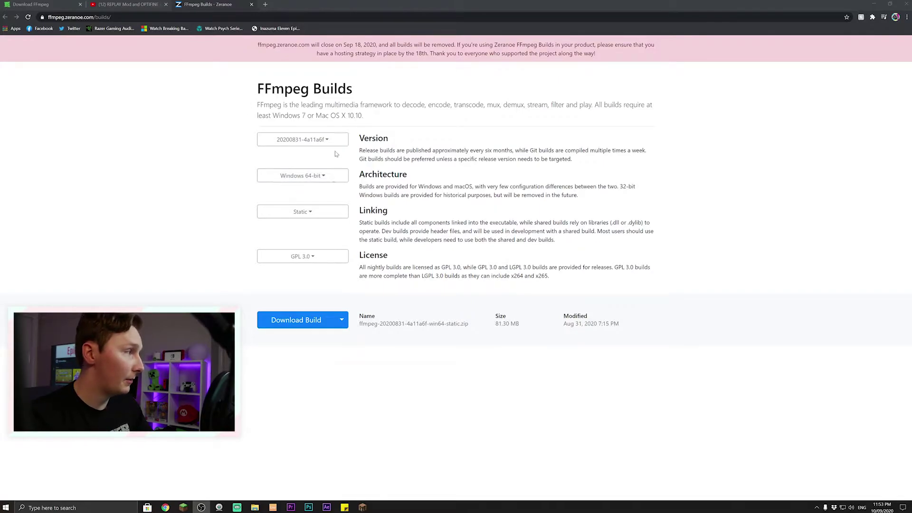
left_click(304, 323)
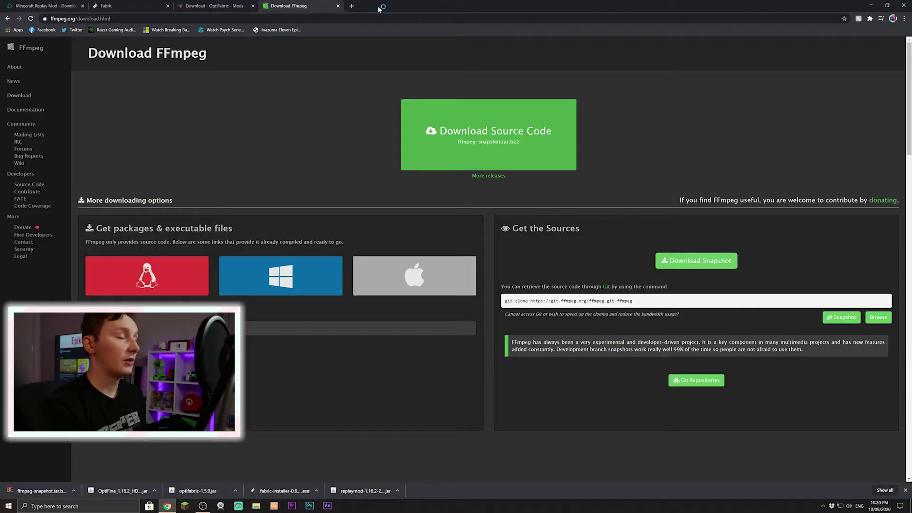
Shrink the browser window and place the downloaded FFmpeg, OptiFine, OptiFabric, Fabric installer and Replay Mod files on the desktop.
left_click_drag(379, 10, 489, 18)
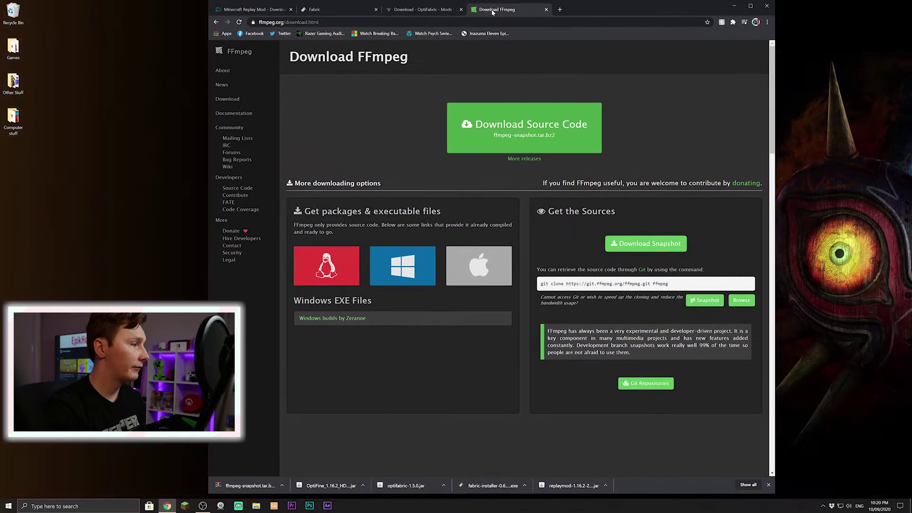
left_click_drag(261, 487, 40, 157)
left_click_drag(304, 478, 113, 298)
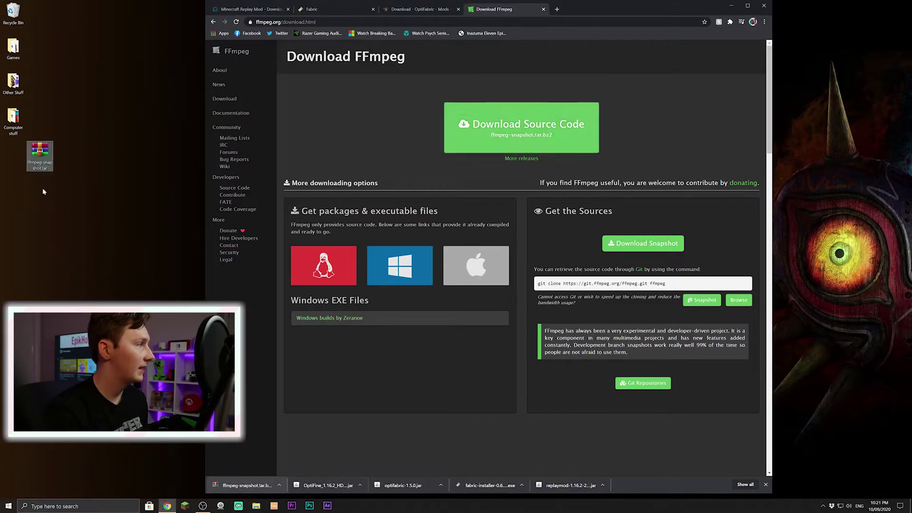
left_click_drag(403, 485, 40, 224)
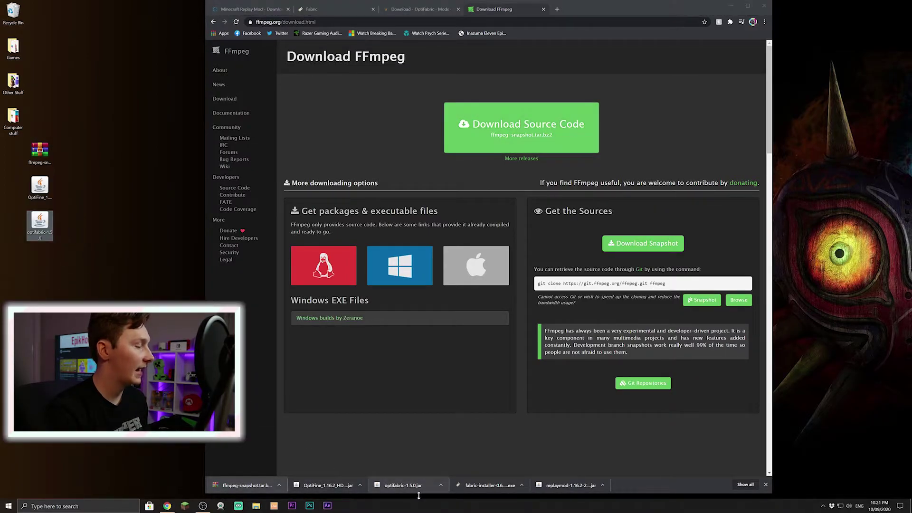
left_click_drag(480, 487, 36, 270)
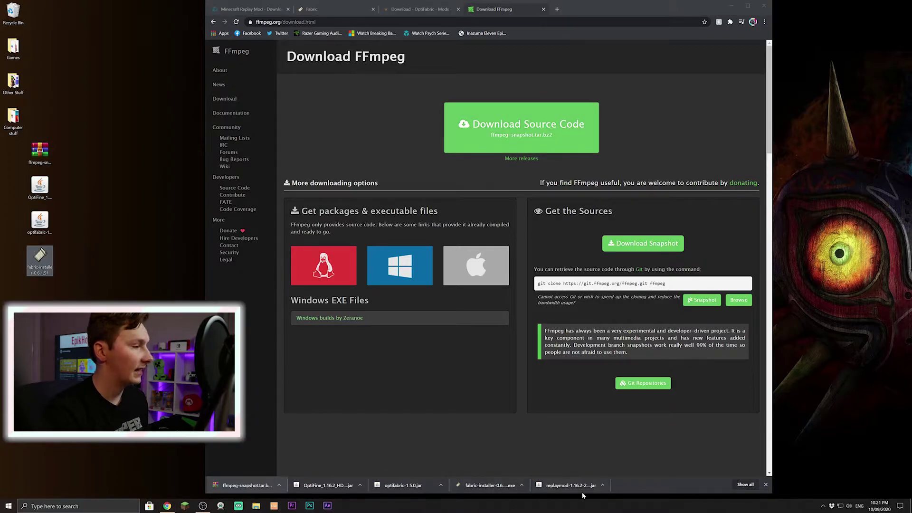
left_click_drag(571, 486, 21, 282)
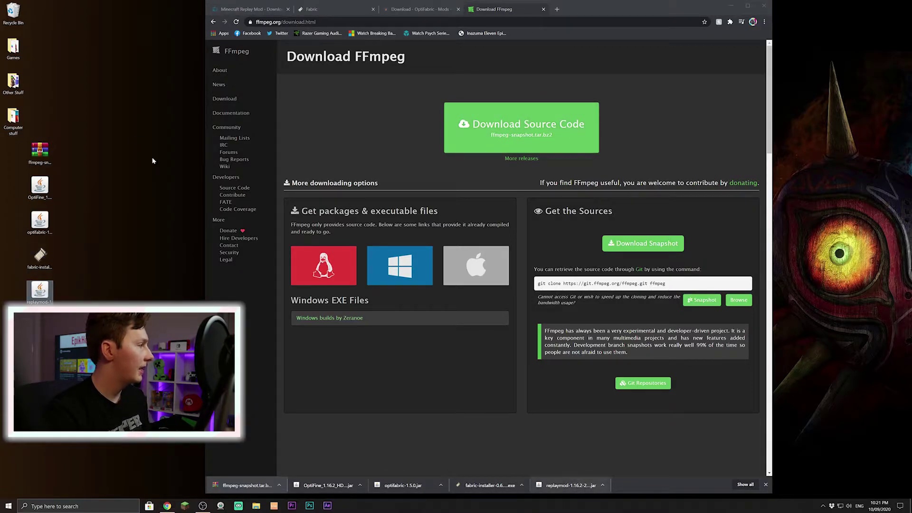
Close the browser and start Minecraft from its launcher with the 1.16.2 OptiFine installation.
left_click(764, 5)
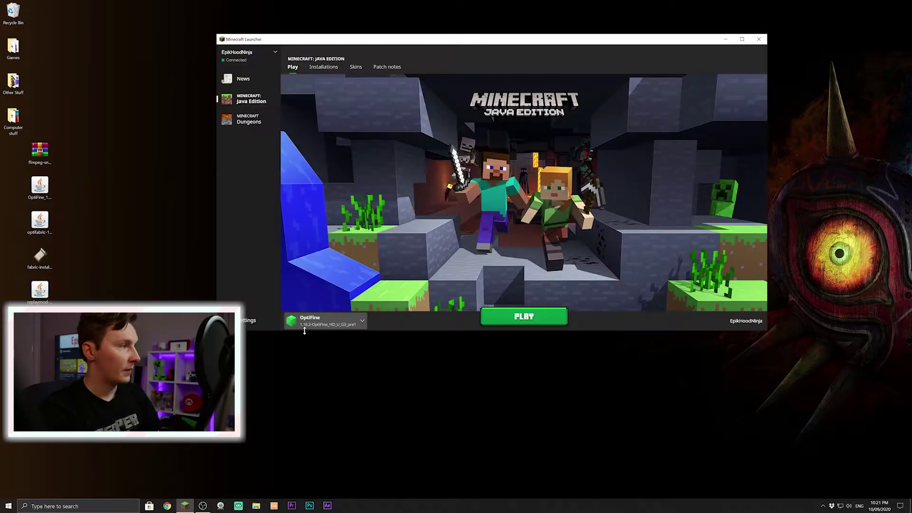
left_click(512, 316)
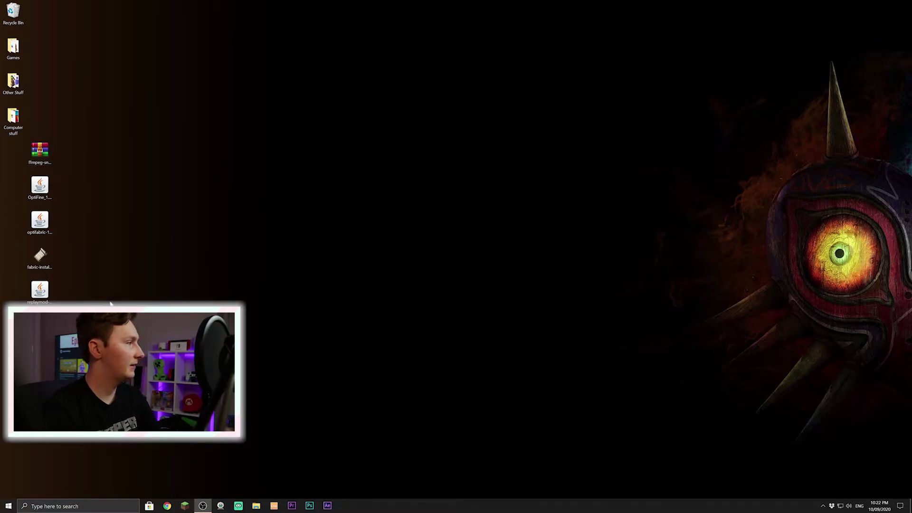
Install Fabric Loader 0.9.3+build.207 for Minecraft 1.16.2 with profile creation enabled, and close the installer.
double_click(47, 260)
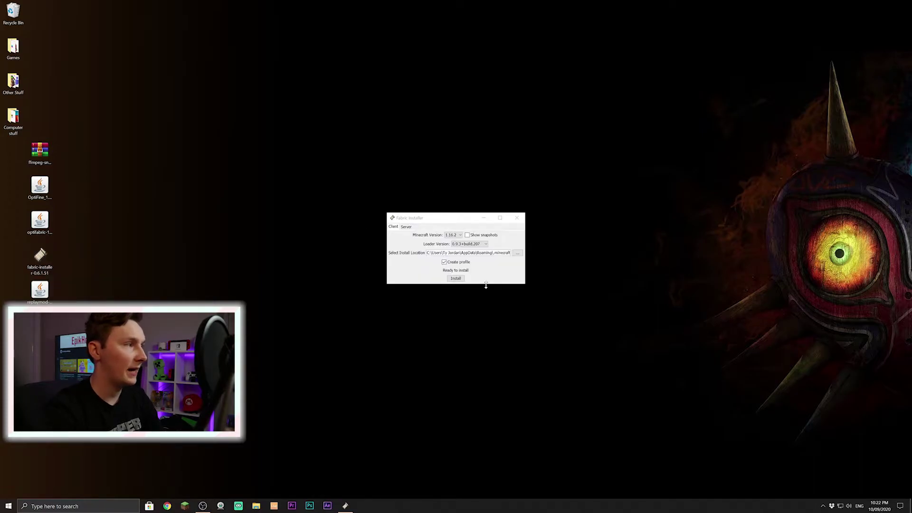
left_click(421, 219)
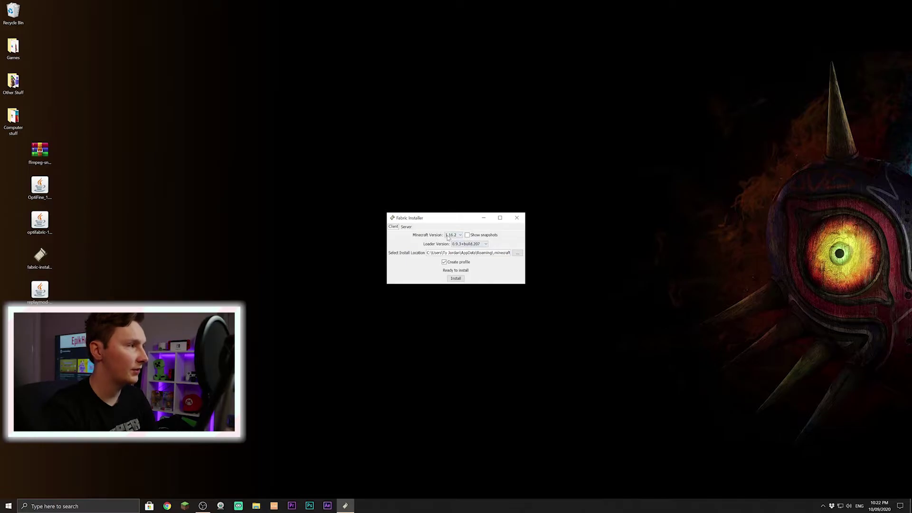
left_click(456, 279)
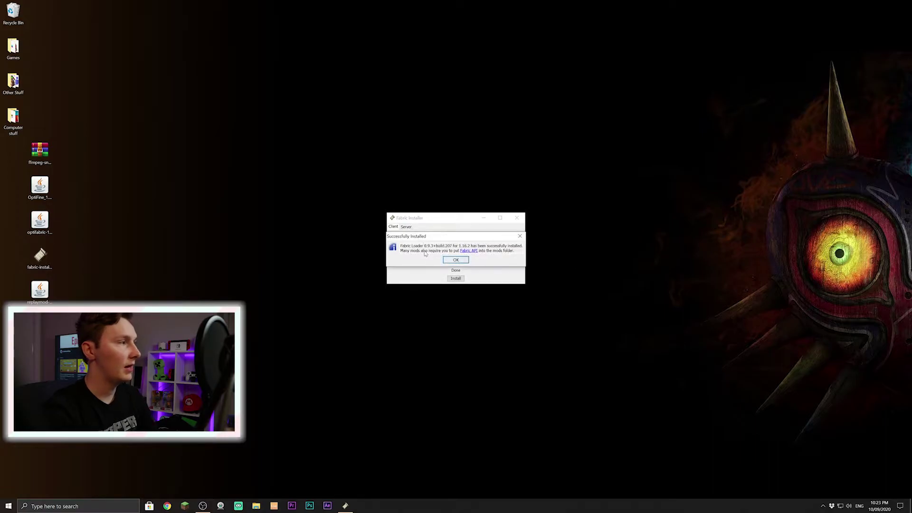
left_click(459, 261)
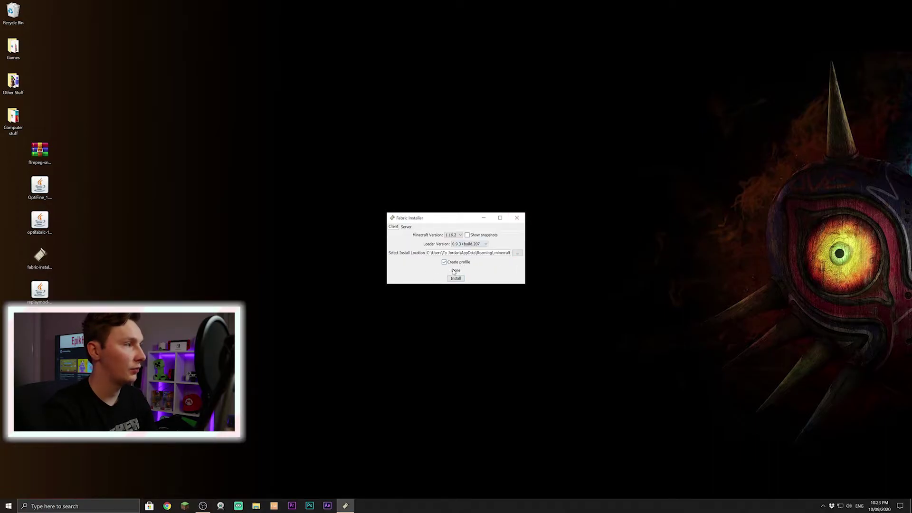
left_click(517, 220)
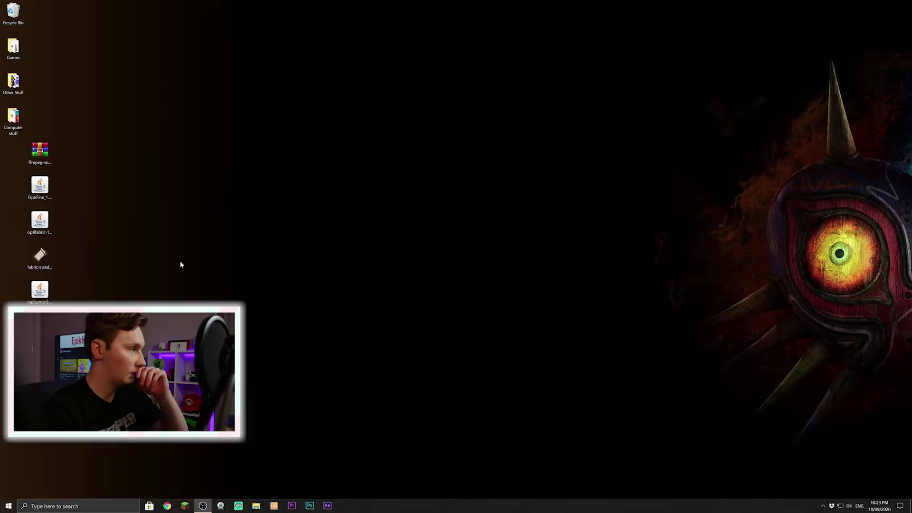
Group the Replay Mod, OptiFabric and OptiFine jar files together on the desktop, apart from the other files.
left_click_drag(40, 291, 253, 256)
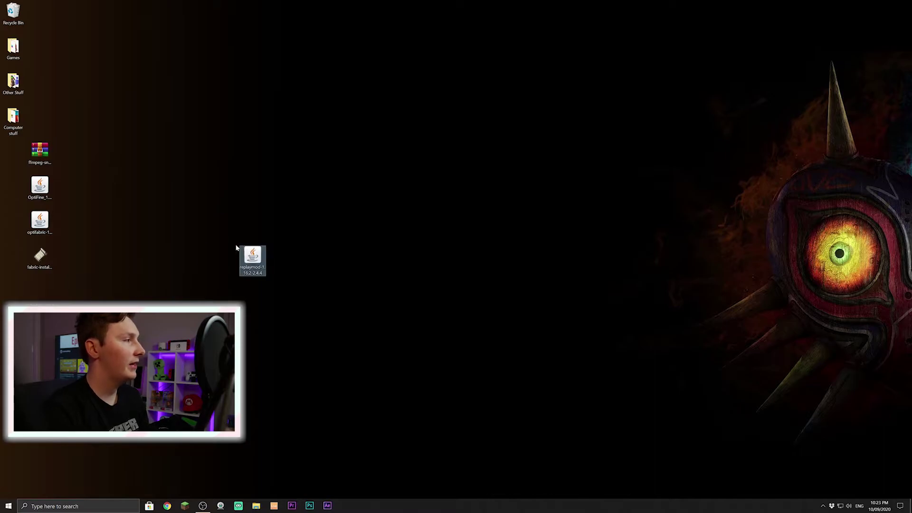
left_click_drag(40, 219, 227, 215)
left_click_drag(40, 186, 265, 186)
left_click_drag(326, 307, 231, 163)
left_click(398, 244)
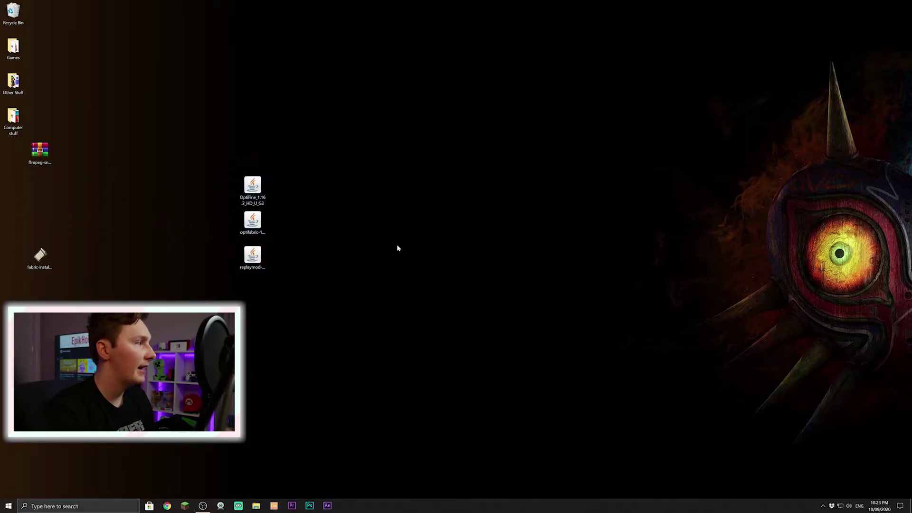
Run %appdata% to reach the Roaming folder, move its window clear of the desktop files, and open .minecraft.
left_click(256, 505)
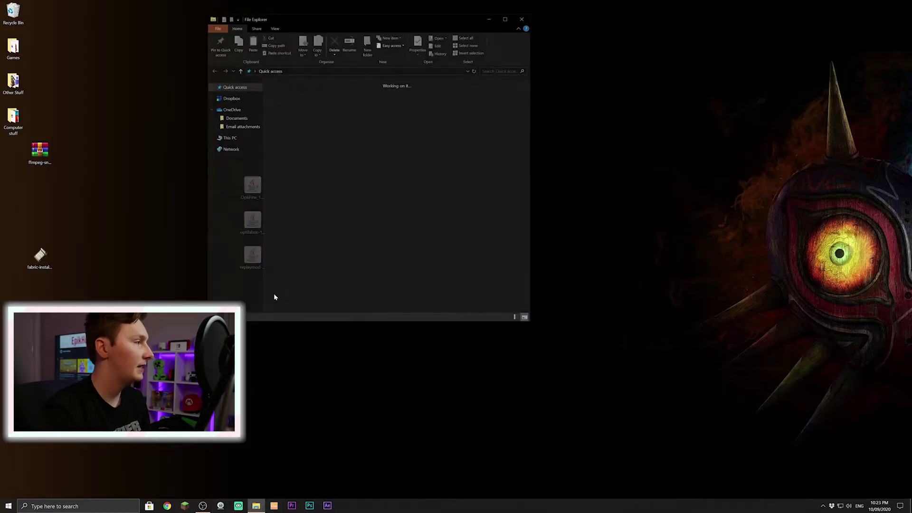
left_click(522, 19)
left_click(79, 507)
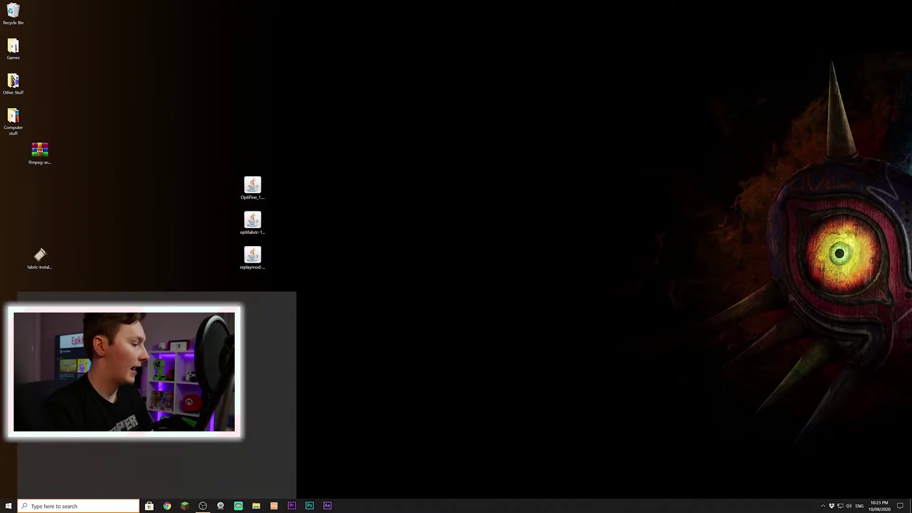
type("run")
key("Return")
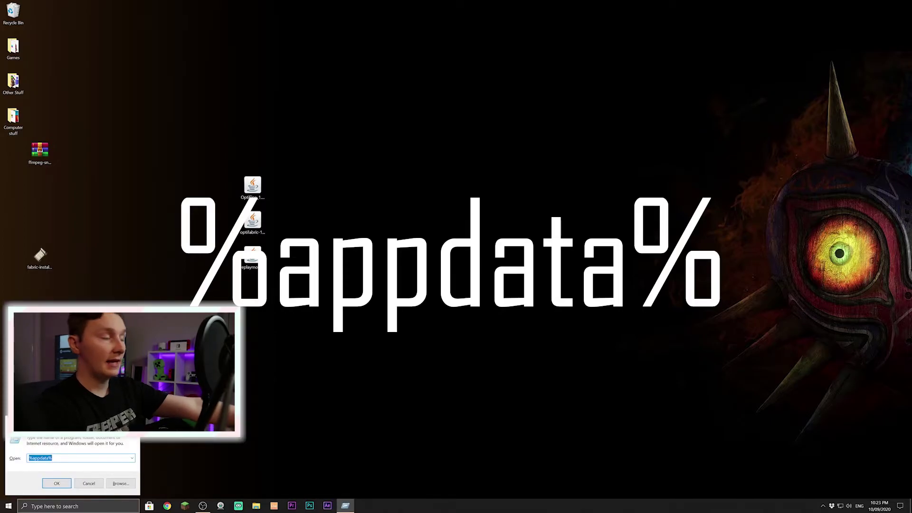
key("Return")
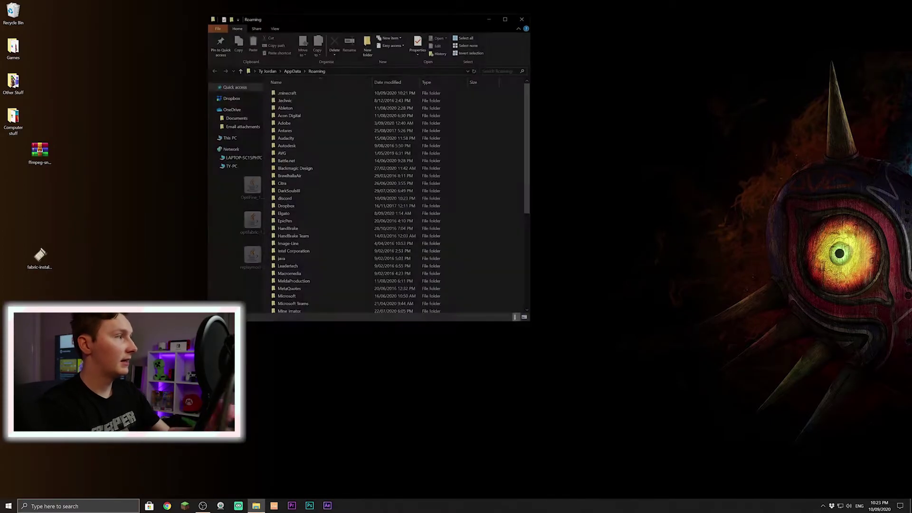
left_click_drag(361, 18, 501, 26)
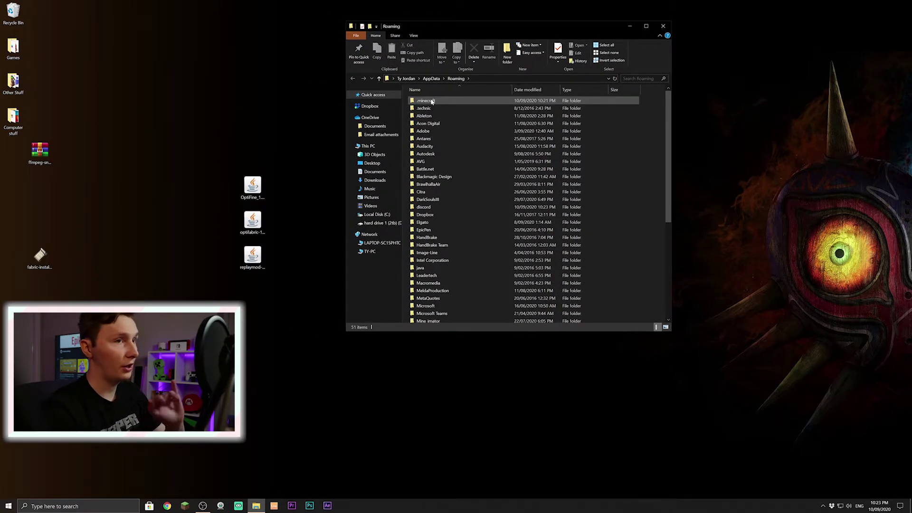
double_click(431, 101)
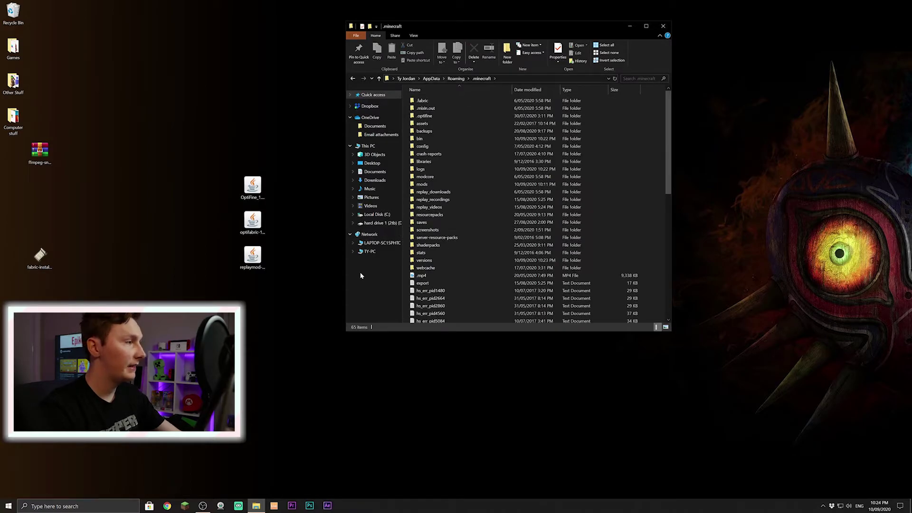
Delete the existing mods folder in .minecraft and create a new folder named mods in its place.
left_click(427, 102)
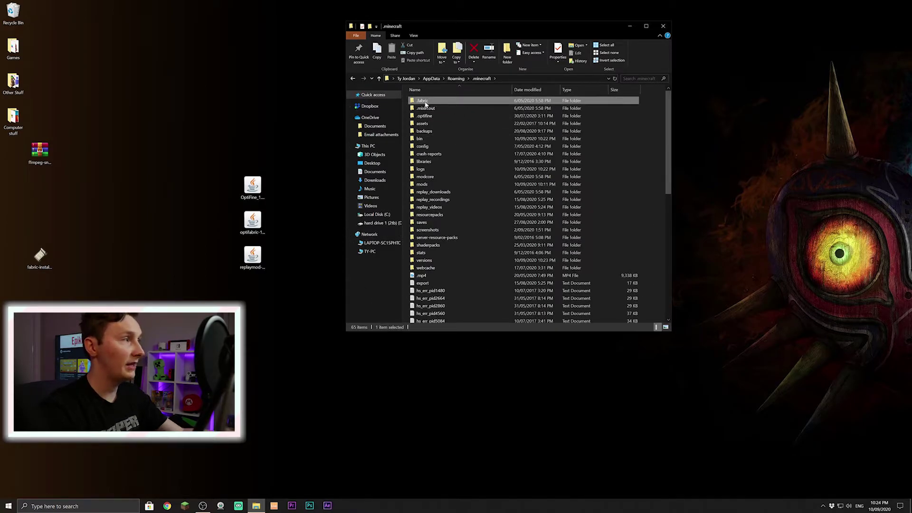
left_click(741, 136)
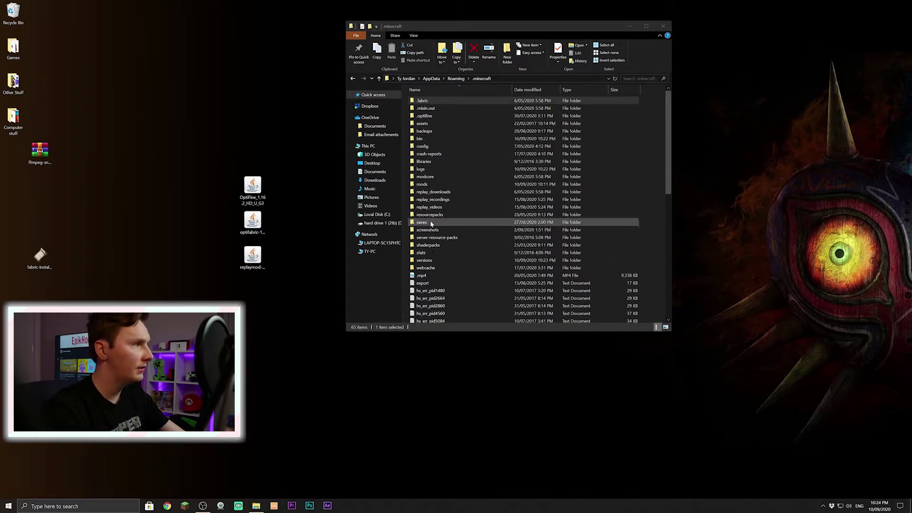
left_click(426, 184)
key("Delete")
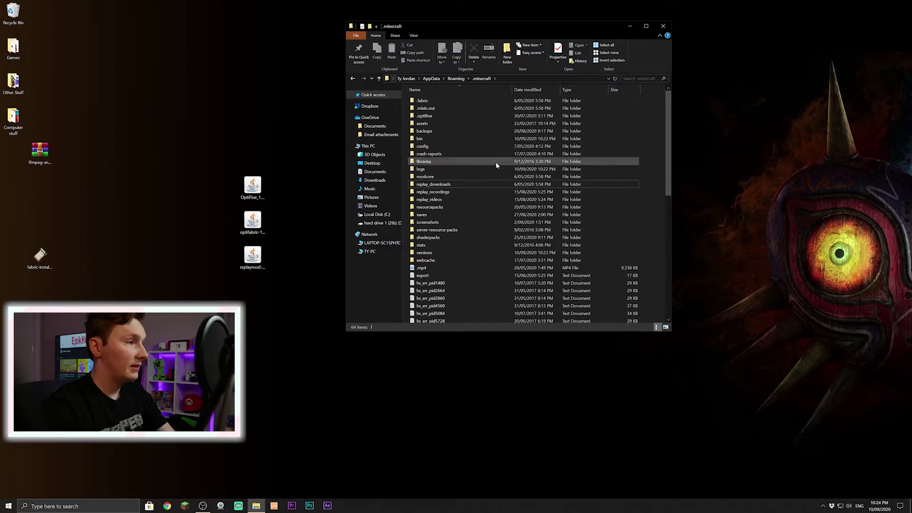
right_click(439, 132)
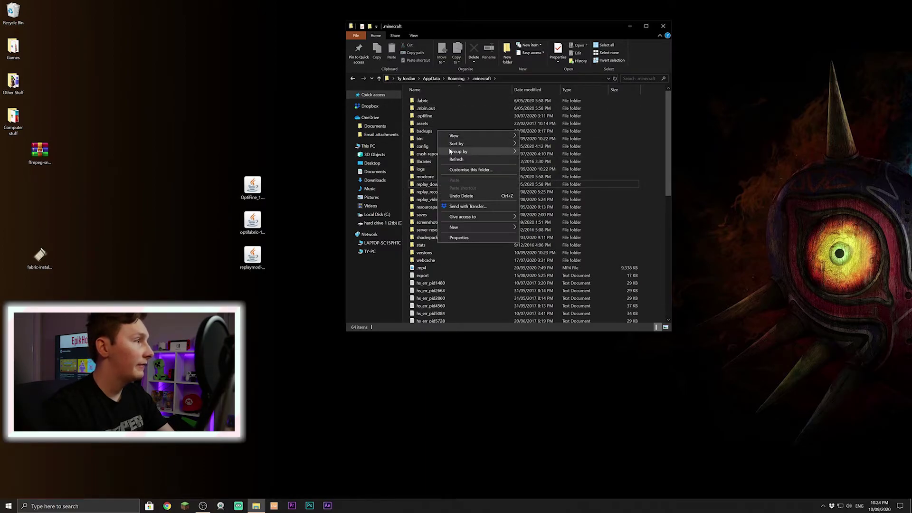
mouse_move(460, 232)
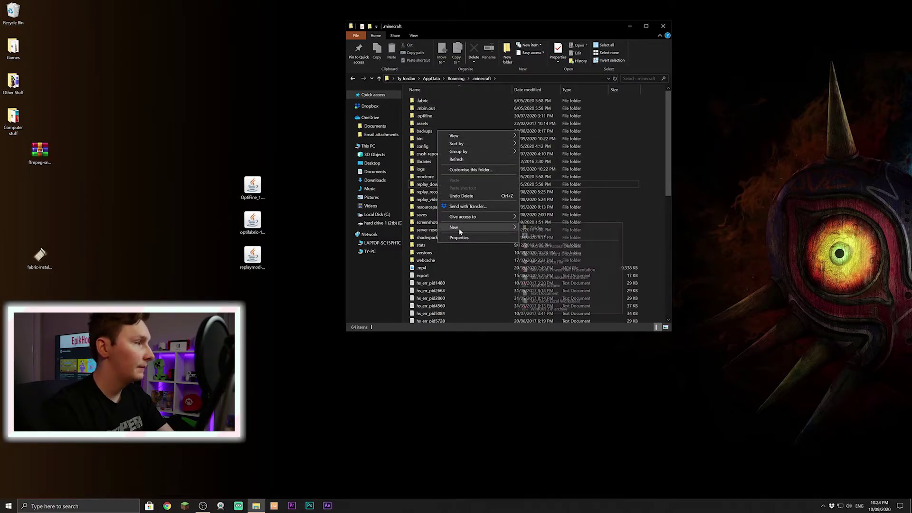
left_click(541, 232)
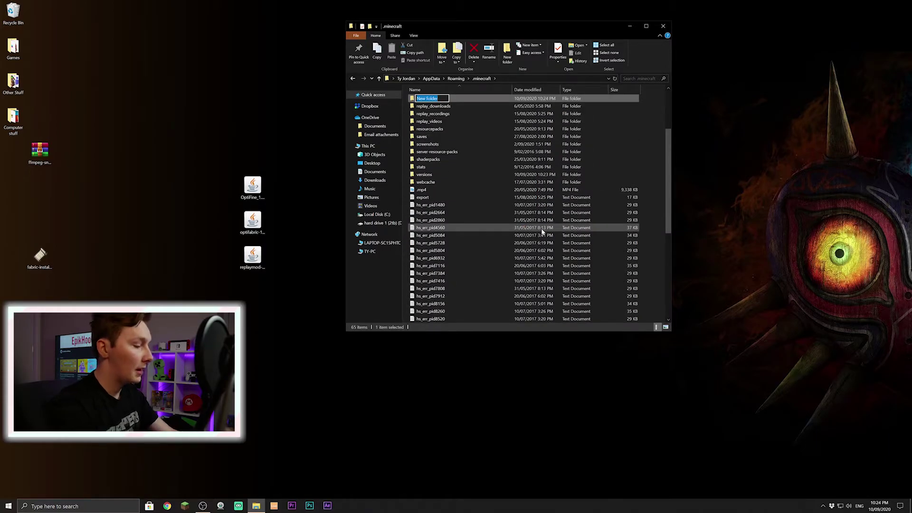
type("mods")
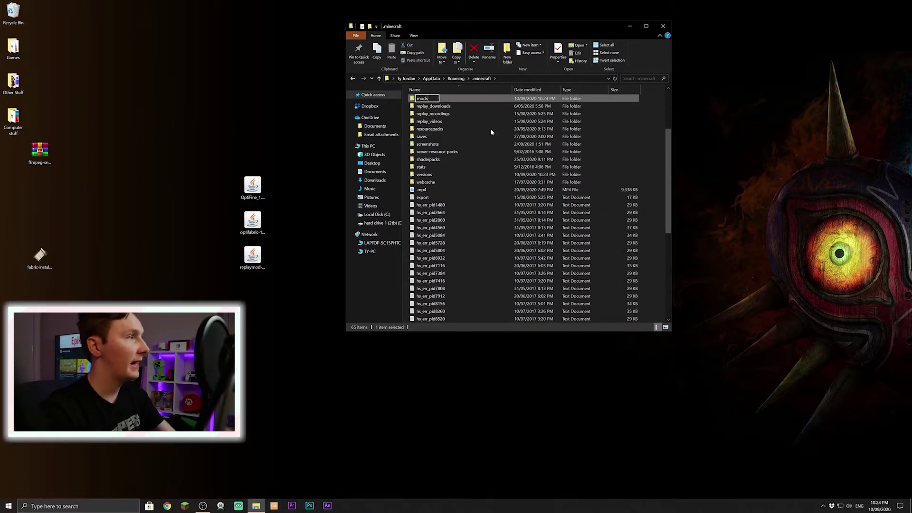
key("Return")
Move the OptiFine, OptiFabric and Replay Mod jar files from the desktop into the mods folder, and return to .minecraft.
double_click(438, 98)
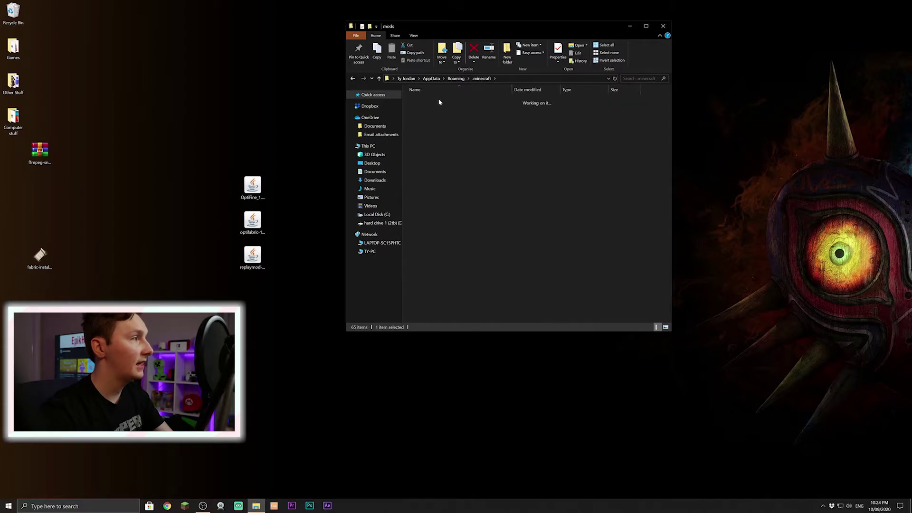
left_click_drag(277, 289, 211, 161)
left_click_drag(252, 190, 489, 159)
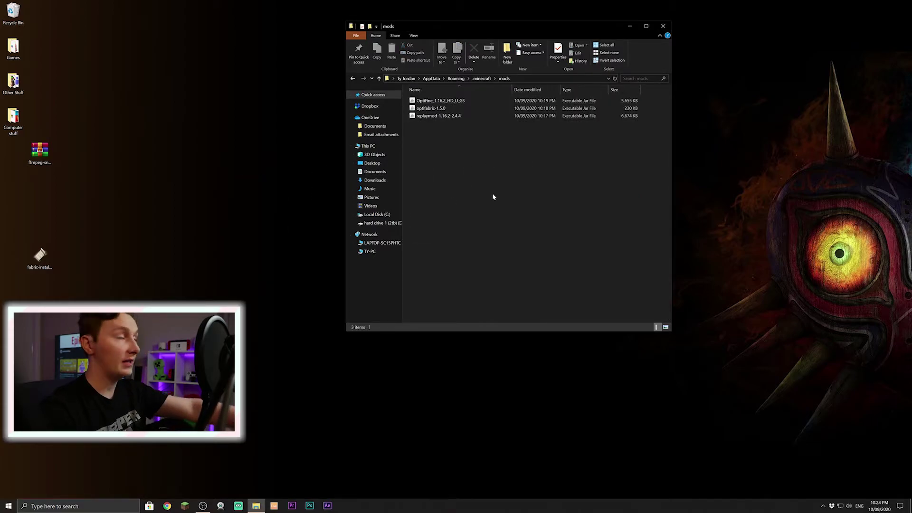
left_click(353, 79)
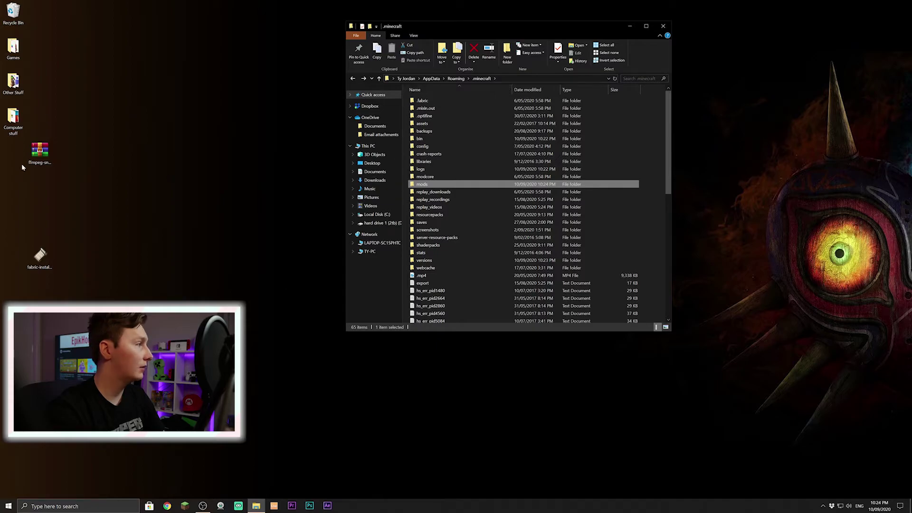
Extract the ffmpeg-snapshot archive directly to the desktop.
left_click_drag(33, 155, 192, 189)
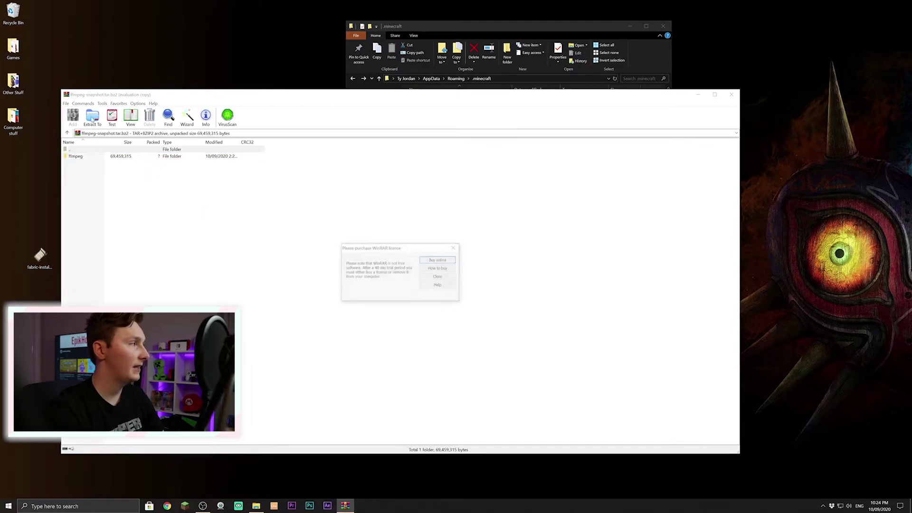
left_click(455, 247)
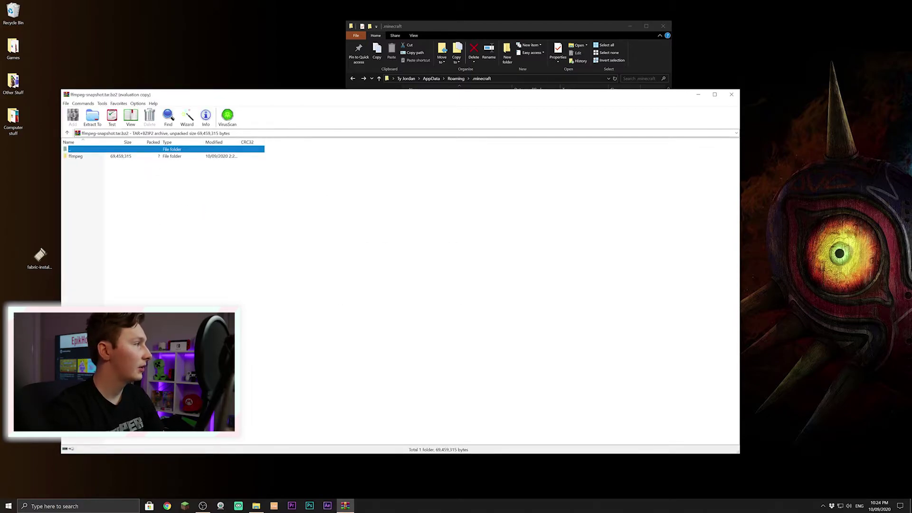
left_click(91, 117)
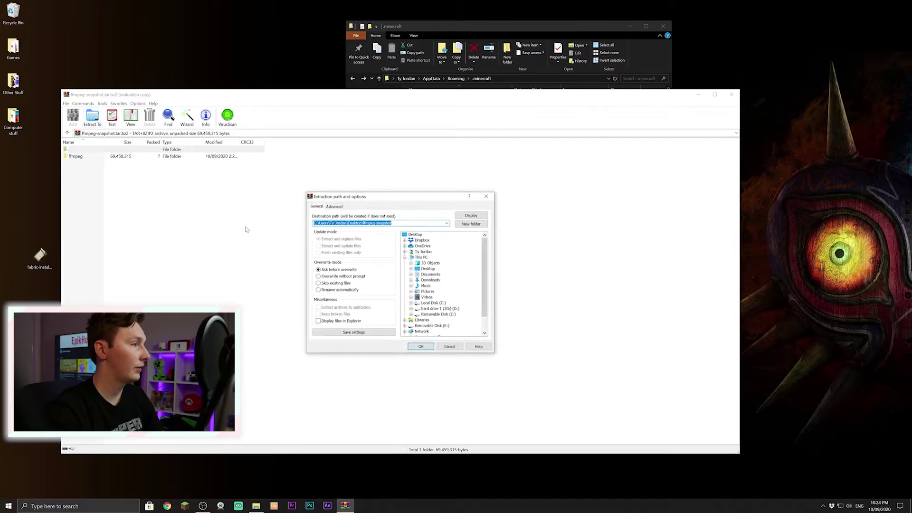
left_click(420, 236)
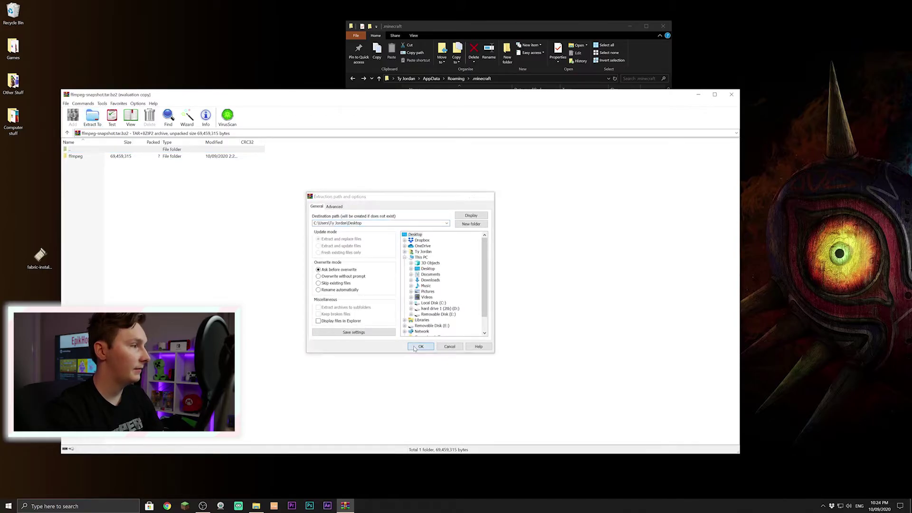
left_click(414, 345)
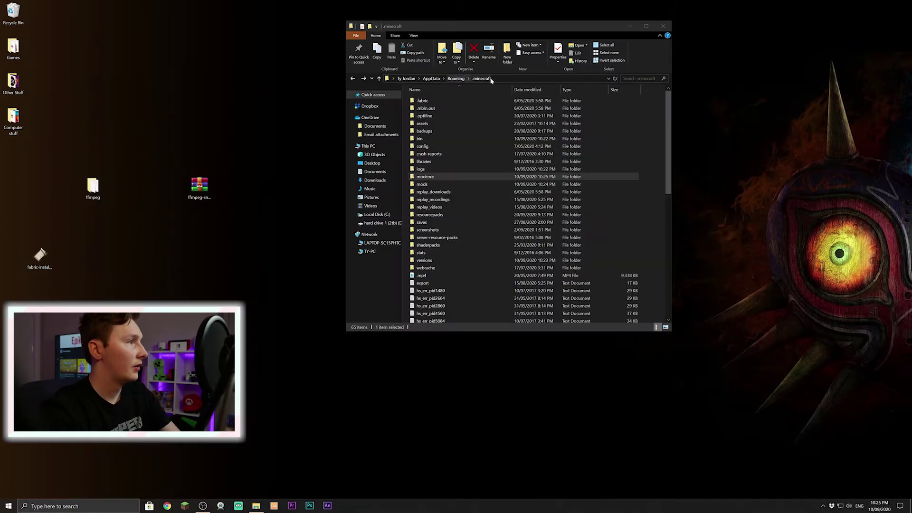
Move the extracted ffmpeg folder from the desktop into .minecraft, refresh the file list, and close the folder window.
right_click(94, 195)
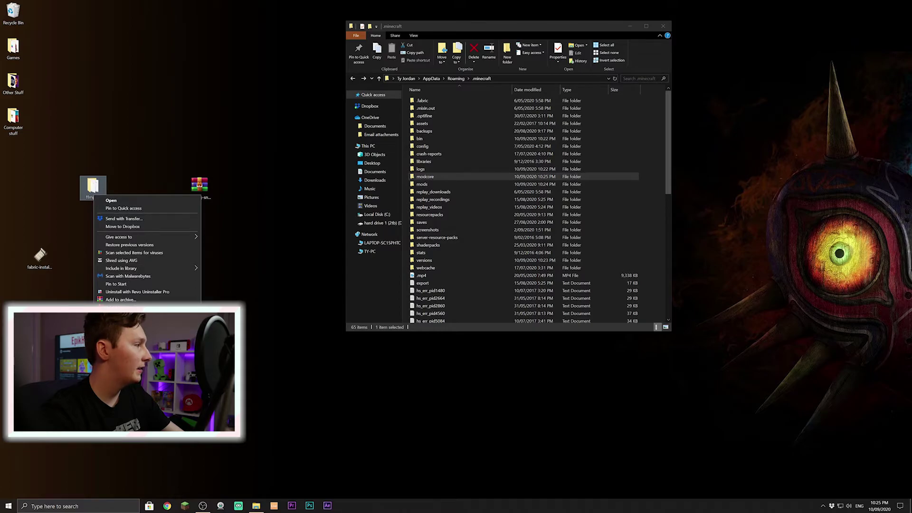
key("ctrl+c")
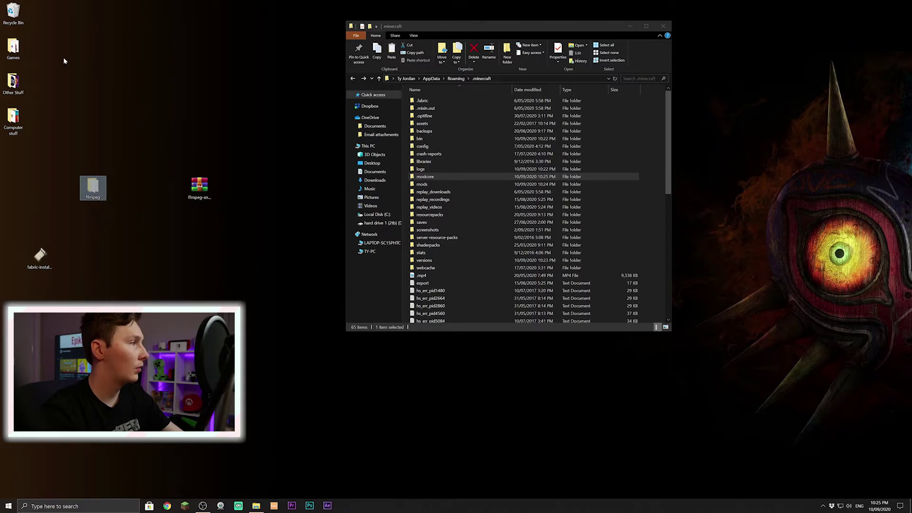
right_click(470, 158)
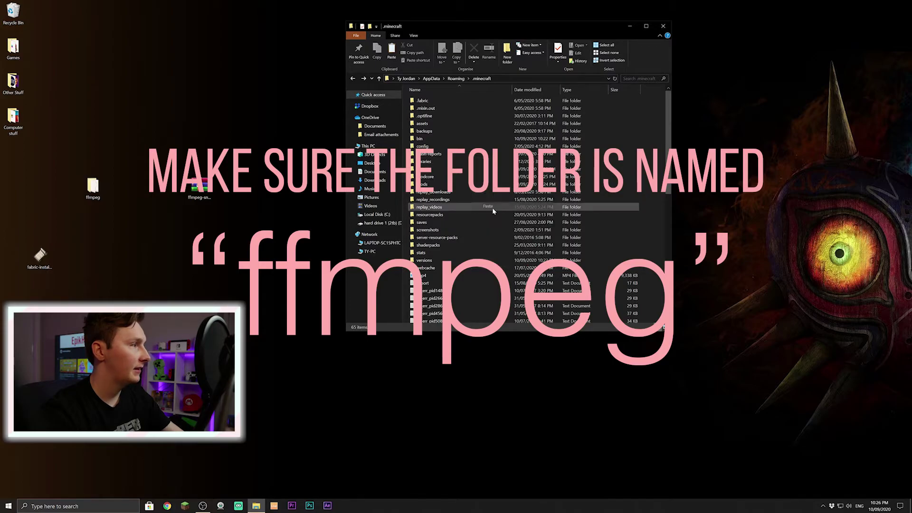
left_click(492, 207)
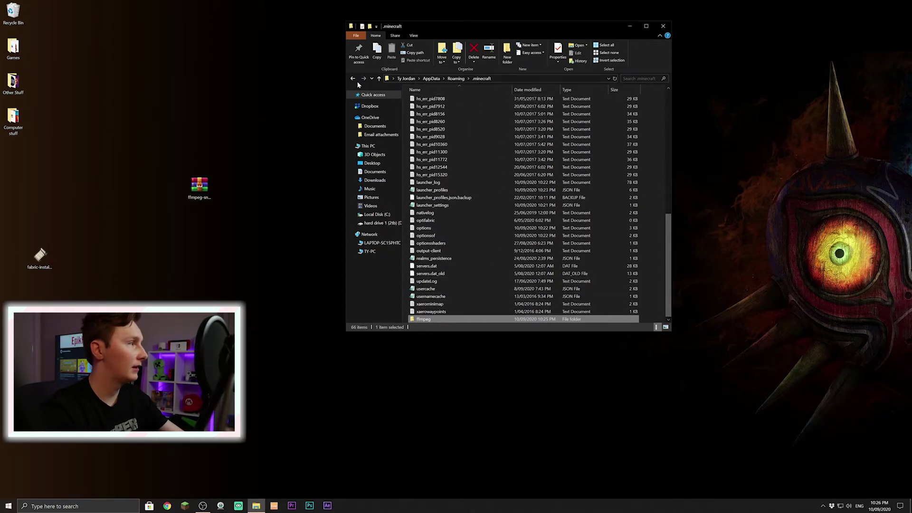
key("F5")
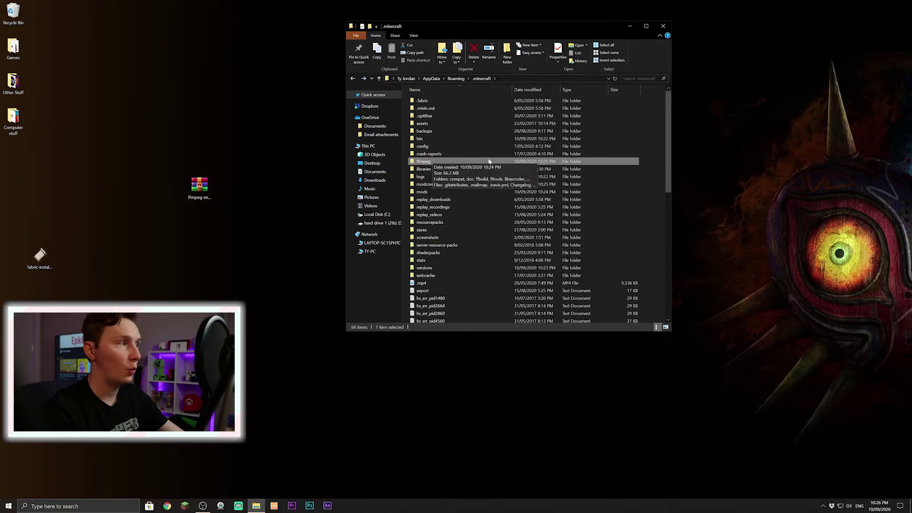
left_click(318, 223)
left_click(664, 26)
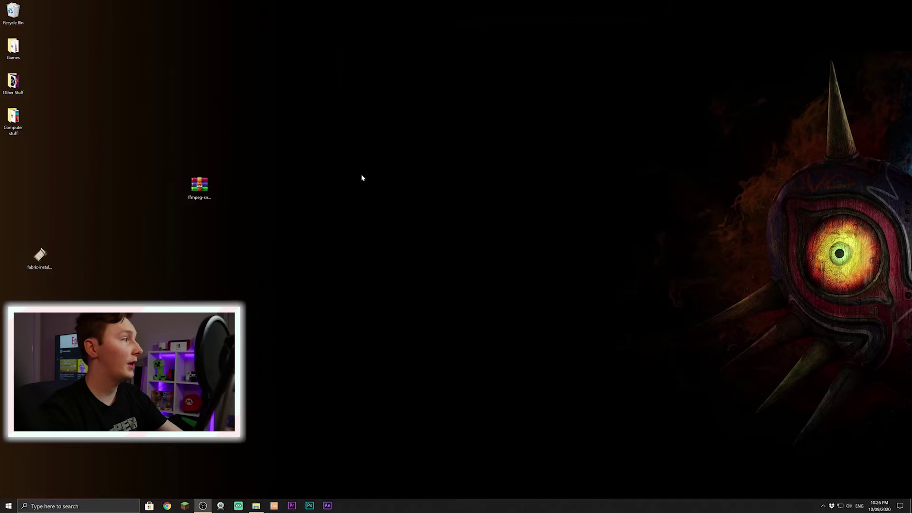
Delete the leftover FFmpeg archive and Fabric installer from the desktop.
left_click_drag(295, 236, 182, 181)
left_click_drag(18, 171, 15, 164)
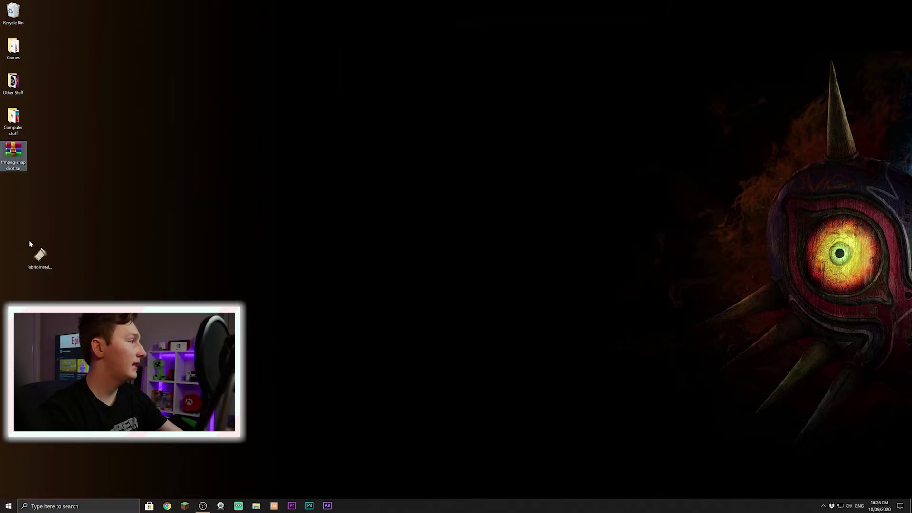
left_click_drag(40, 257, 13, 167)
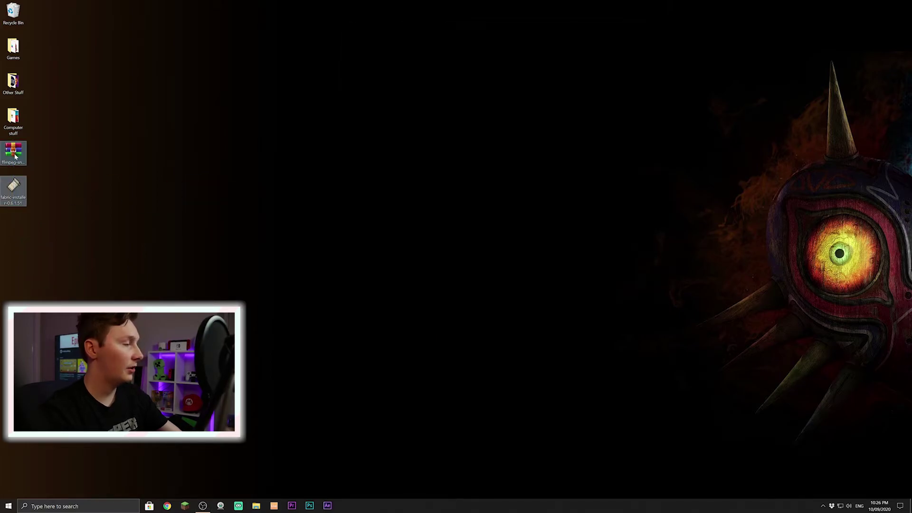
key("Delete")
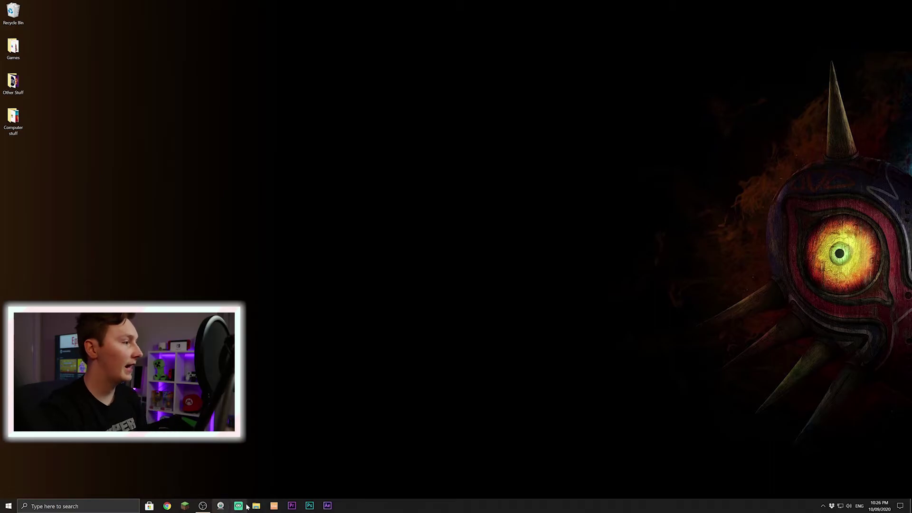
Start Minecraft from its launcher with the fabric-loader-1.16.2 installation and switch the game to full screen.
left_click(185, 506)
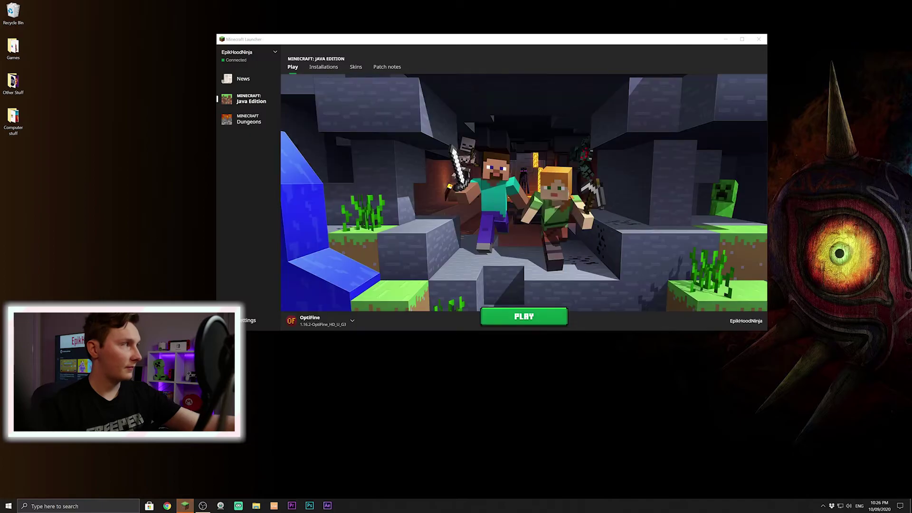
left_click(347, 321)
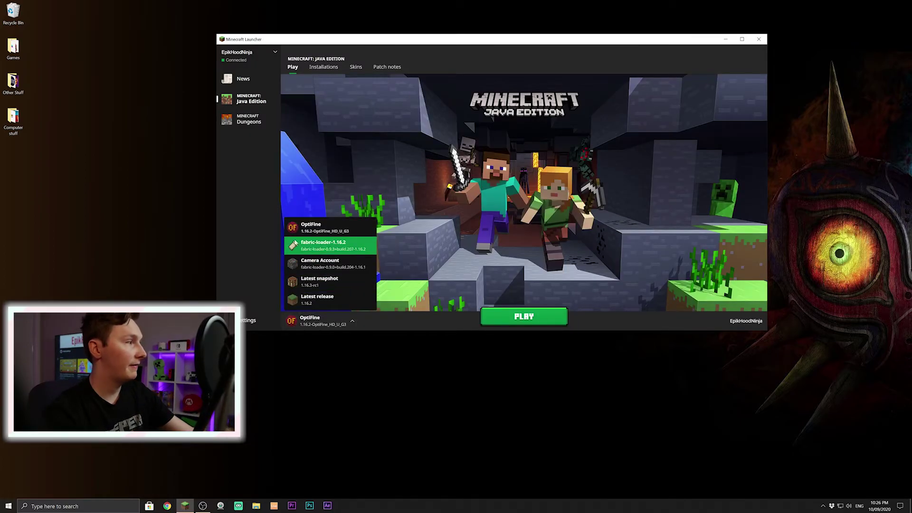
left_click(342, 248)
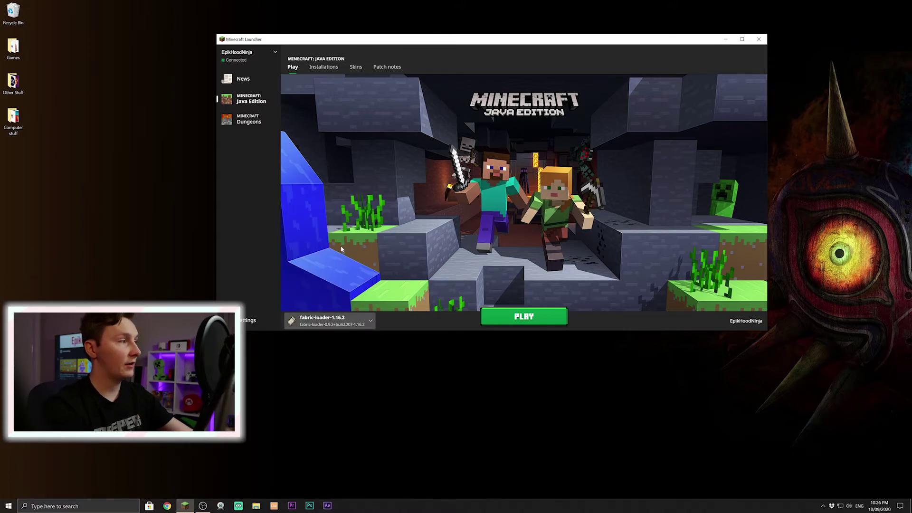
left_click(537, 320)
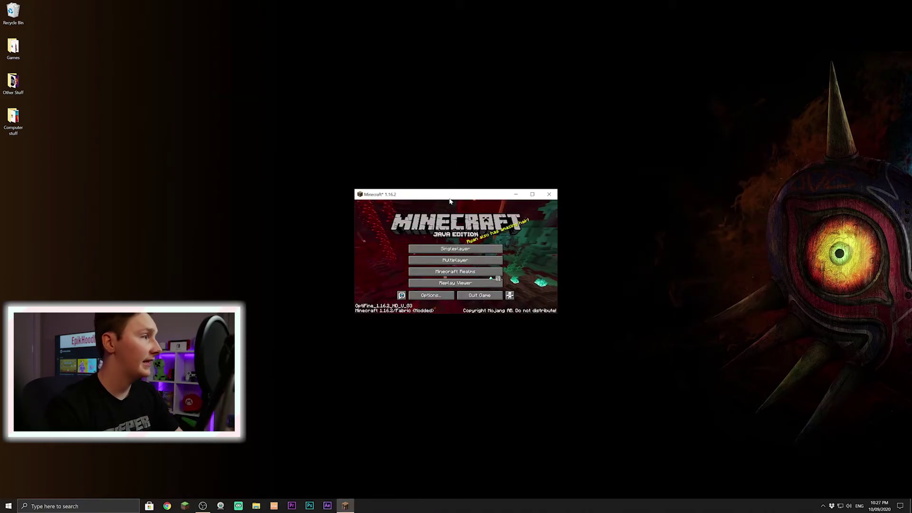
key("F11")
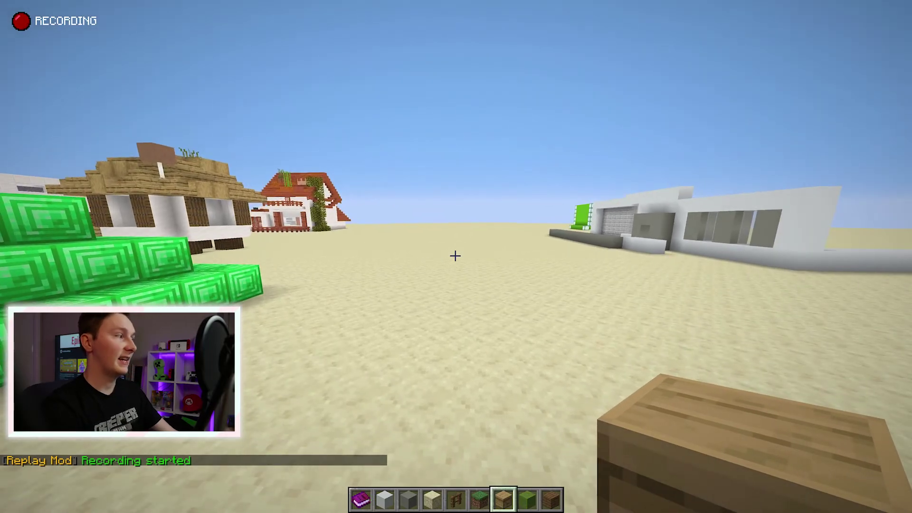
Stop the running Replay Mod recording, return to the world, and move over to the black road.
key("e")
key("Escape")
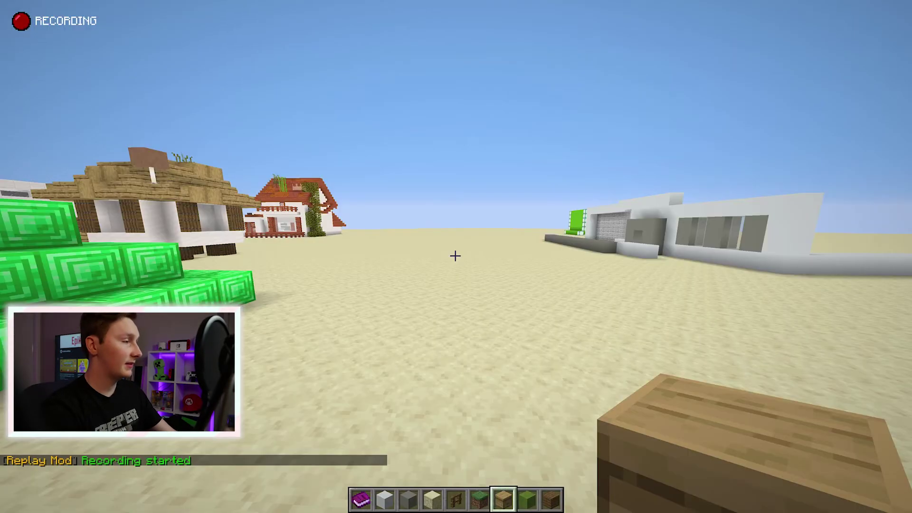
key("Escape")
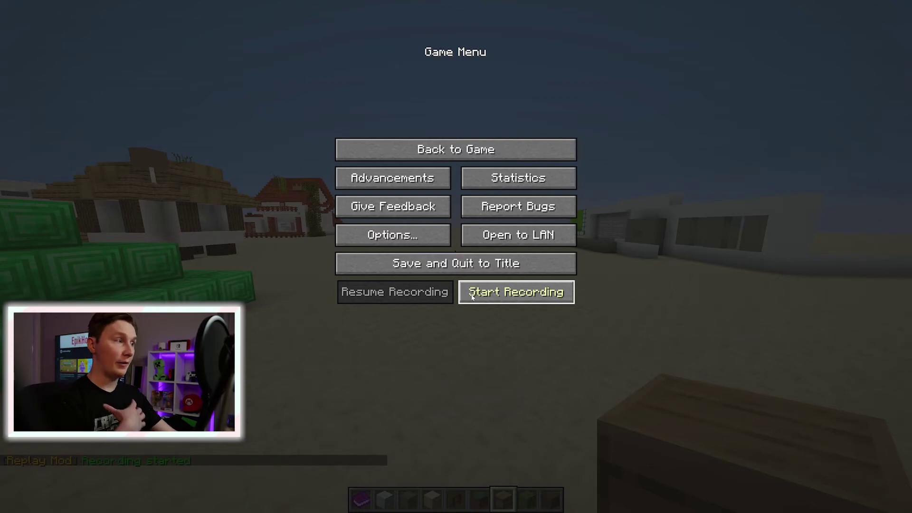
left_click(393, 160)
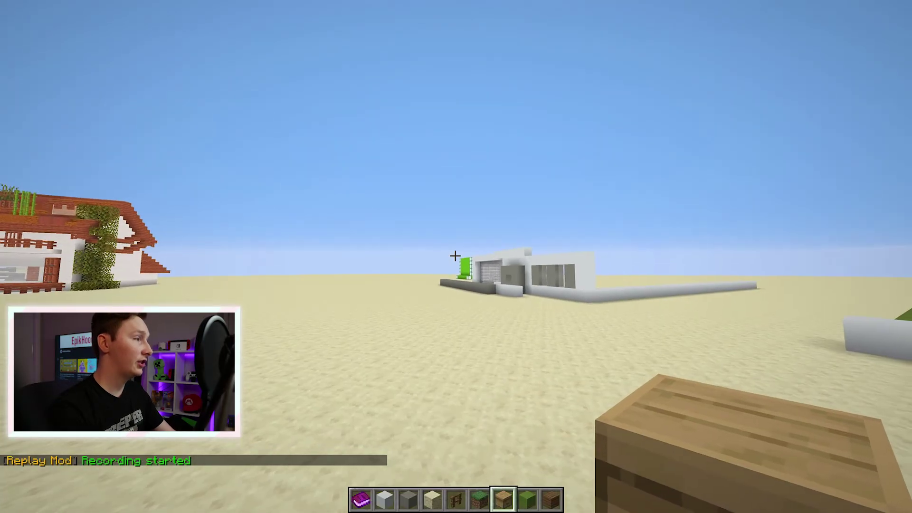
key("w")
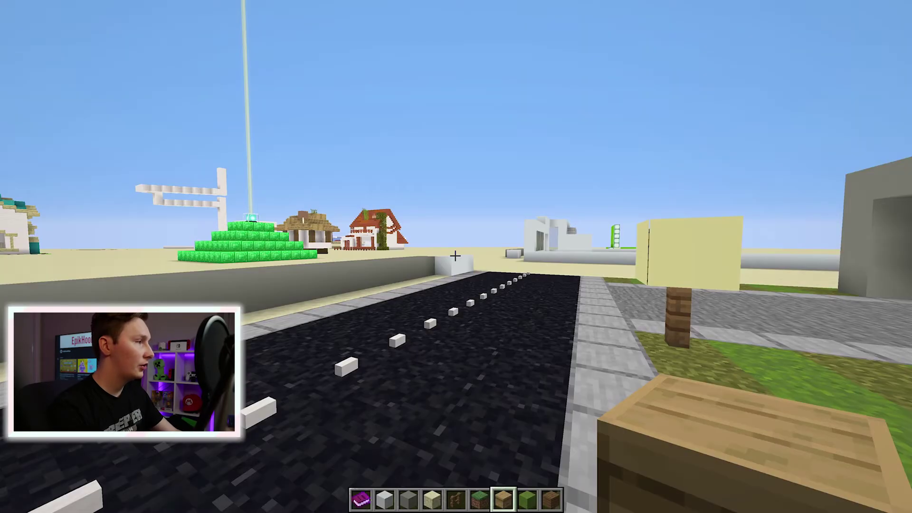
Examine OptiFine's video settings and its animation settings without changing any, and return to the game world.
key("Escape")
left_click(403, 239)
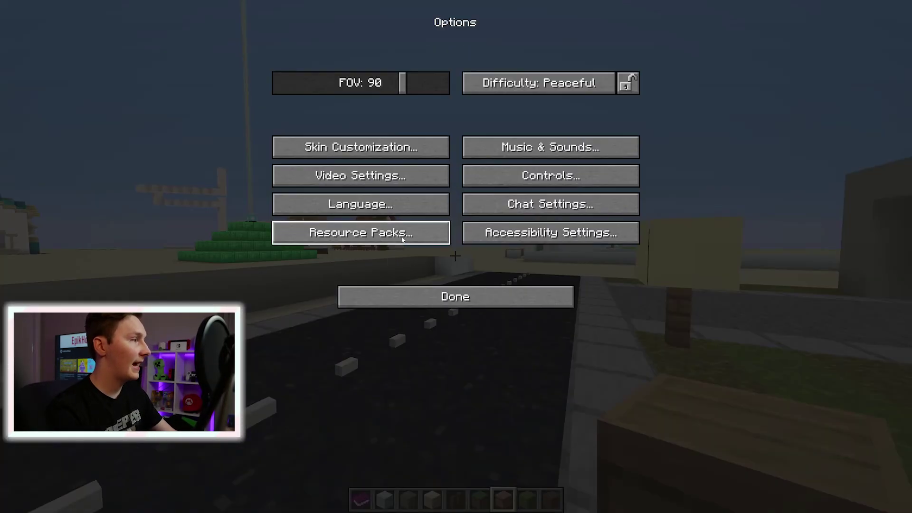
left_click(379, 176)
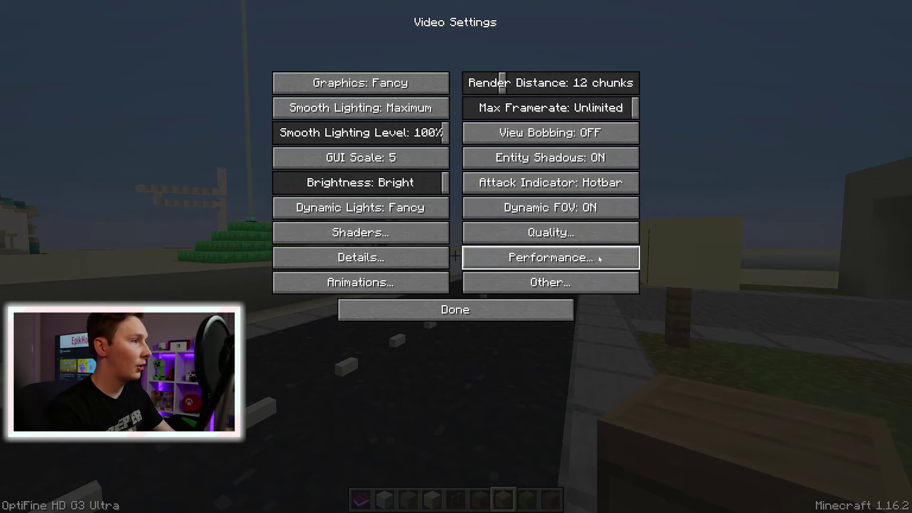
left_click(344, 278)
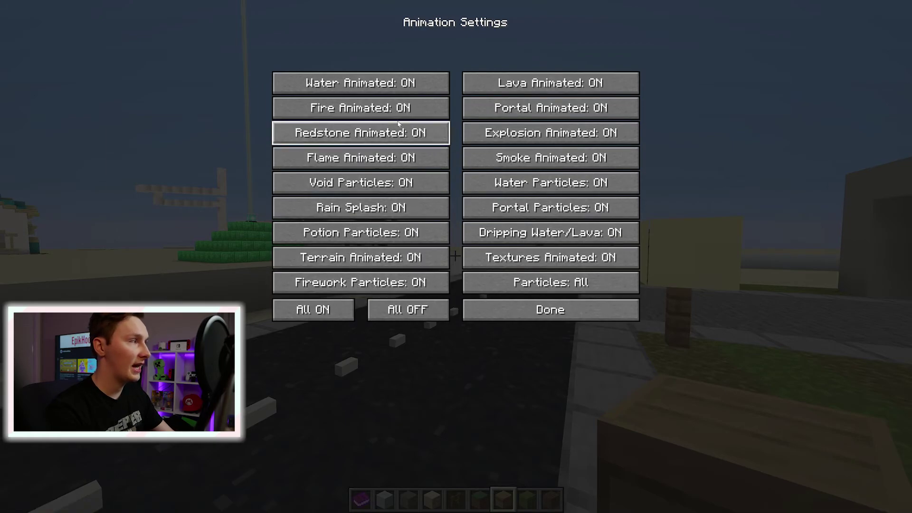
left_click(553, 309)
left_click(566, 311)
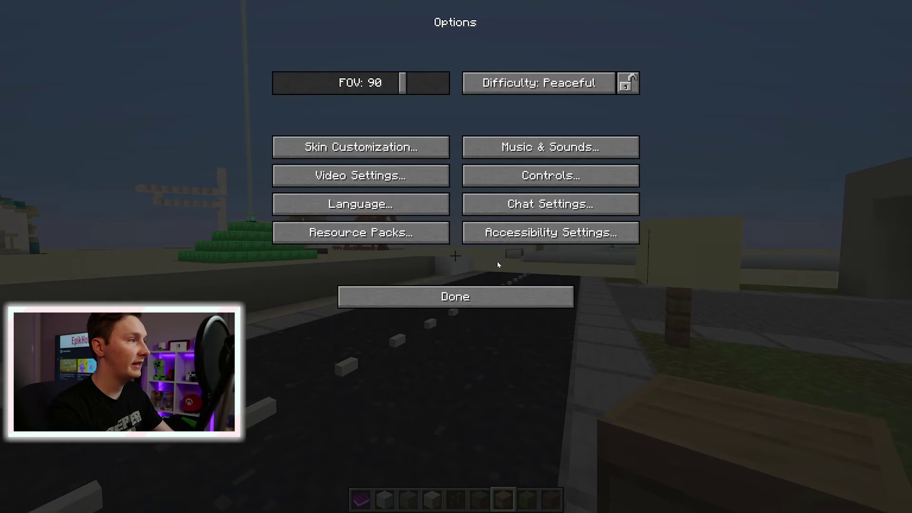
left_click(461, 306)
key("Escape")
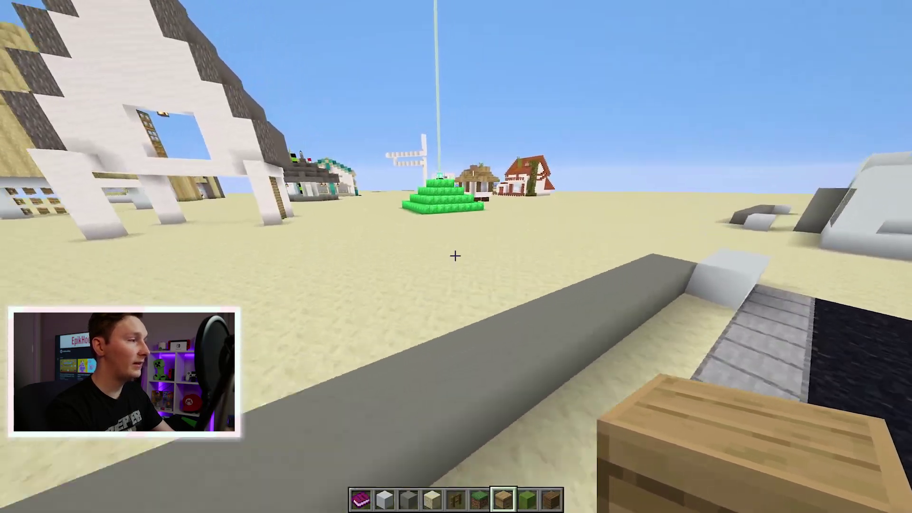